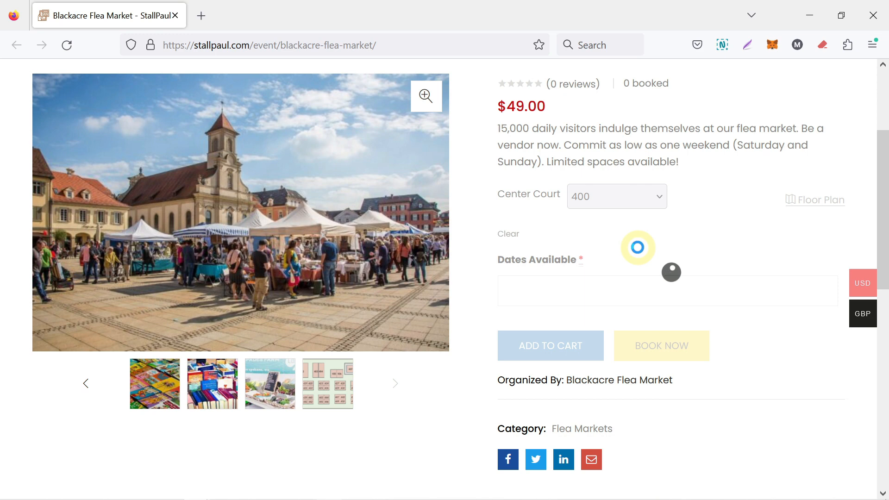
View the floor plan on the Blackacre Flea Market booking page, close it and open the available dates
{"action": "left_click", "coordinate": [830, 205]}
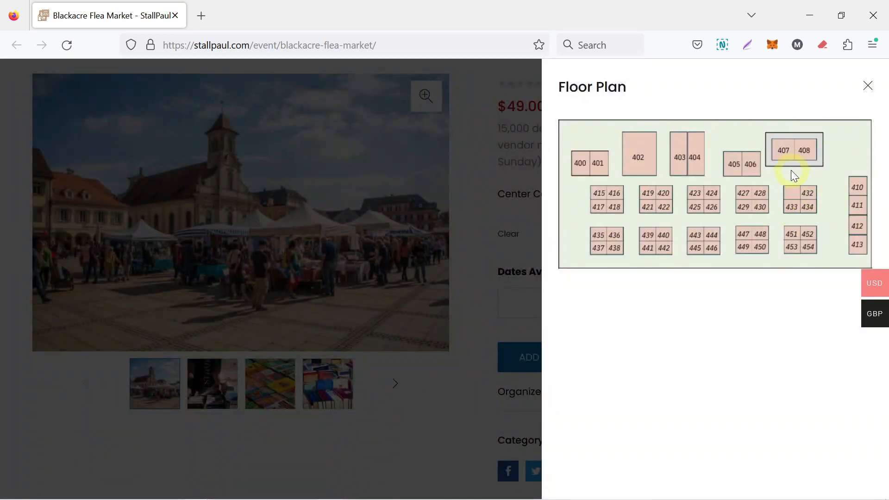
{"action": "left_click", "coordinate": [867, 86]}
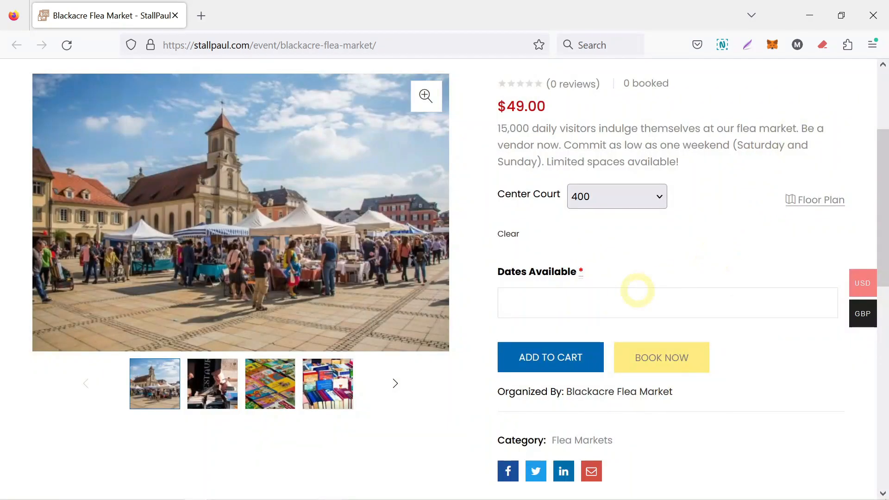
{"action": "left_click", "coordinate": [637, 290]}
{"action": "left_click", "coordinate": [647, 155]}
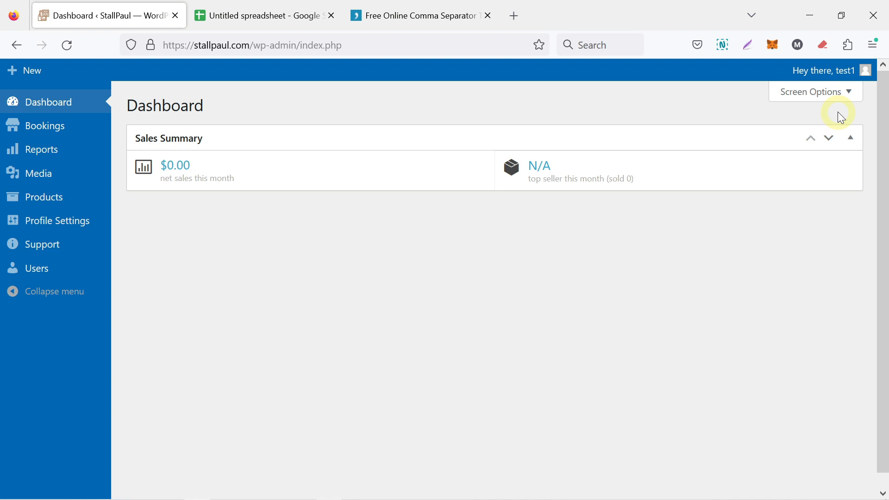
Create a new event in the StallPaul dashboard and title it "Blackacre Flea Market"
{"action": "mouse_move", "coordinate": [29, 76]}
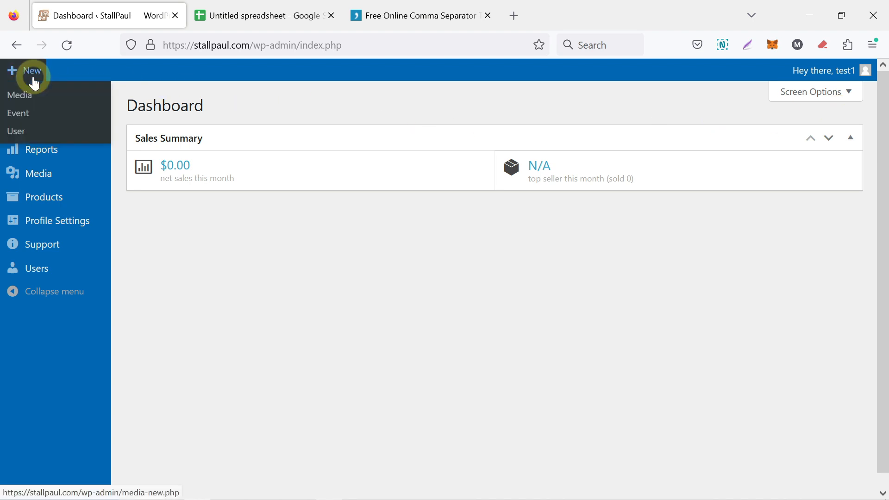
{"action": "left_click", "coordinate": [25, 120]}
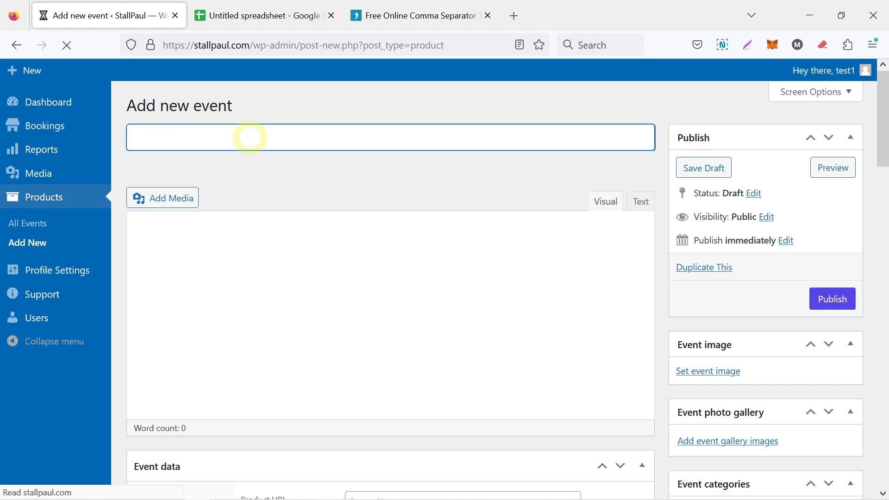
{"action": "key", "text": "super+v"}
Paste the flea market text into the event description and format the "Payment Instructions" line as Heading 4
{"action": "left_click", "coordinate": [162, 324]}
{"action": "scroll", "coordinate": [353, 183], "scroll_direction": "down", "scroll_amount": 1}
{"action": "left_click", "coordinate": [318, 238]}
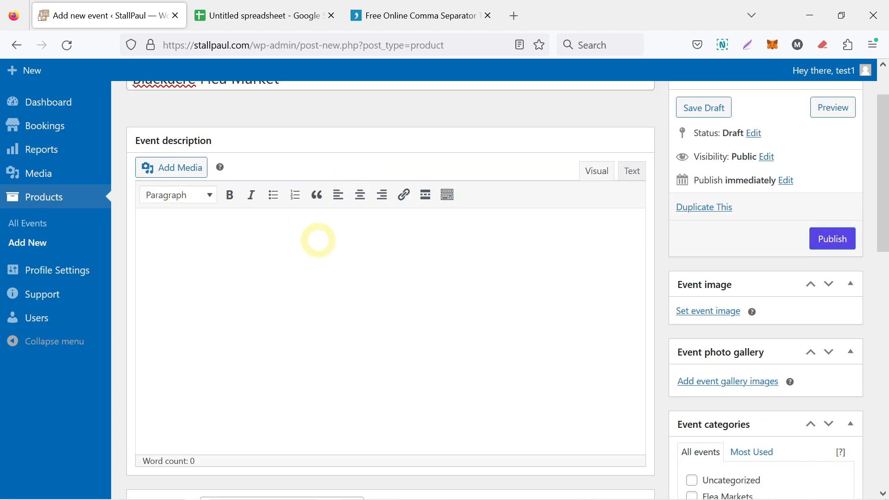
{"action": "key", "text": "super+v"}
{"action": "left_click", "coordinate": [318, 238]}
{"action": "scroll", "coordinate": [426, 225], "scroll_direction": "up", "scroll_amount": 4}
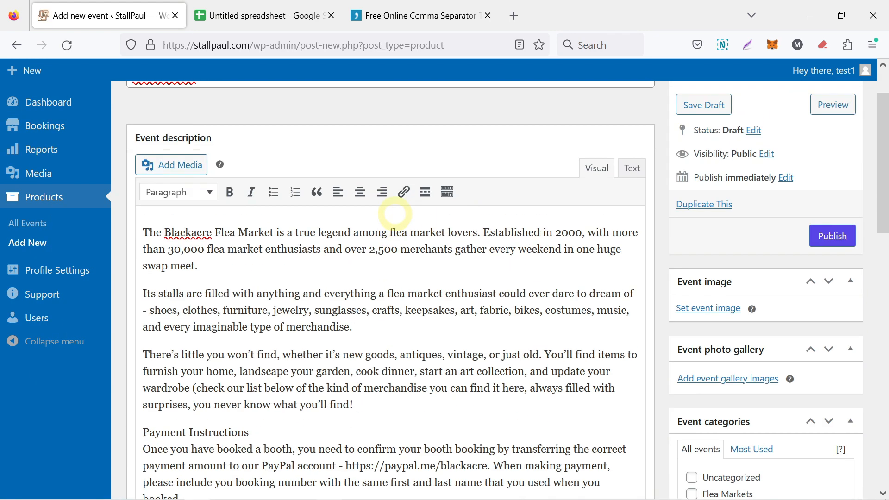
{"action": "scroll", "coordinate": [360, 234], "scroll_direction": "down", "scroll_amount": 3}
{"action": "left_click_drag", "start_coordinate": [264, 255], "coordinate": [133, 252]}
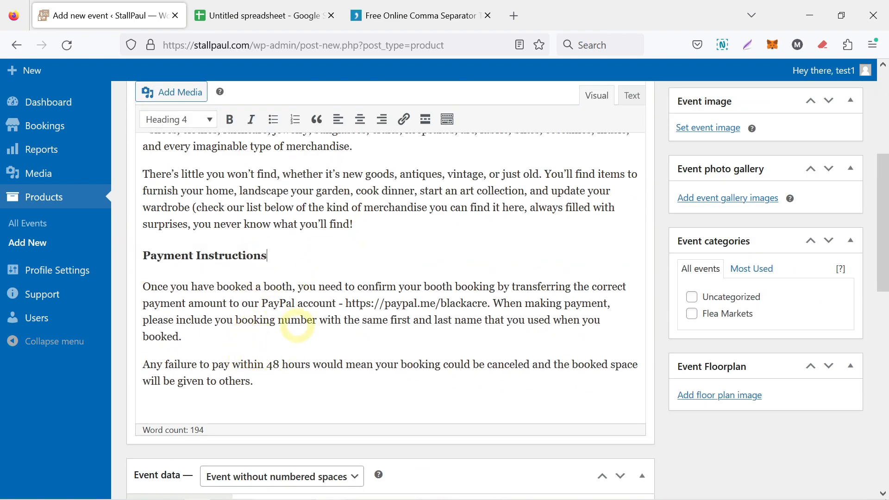
Assign the event to the Flea Markets category and set the market square photo as the event image
{"action": "scroll", "coordinate": [326, 251], "scroll_direction": "down", "scroll_amount": 3}
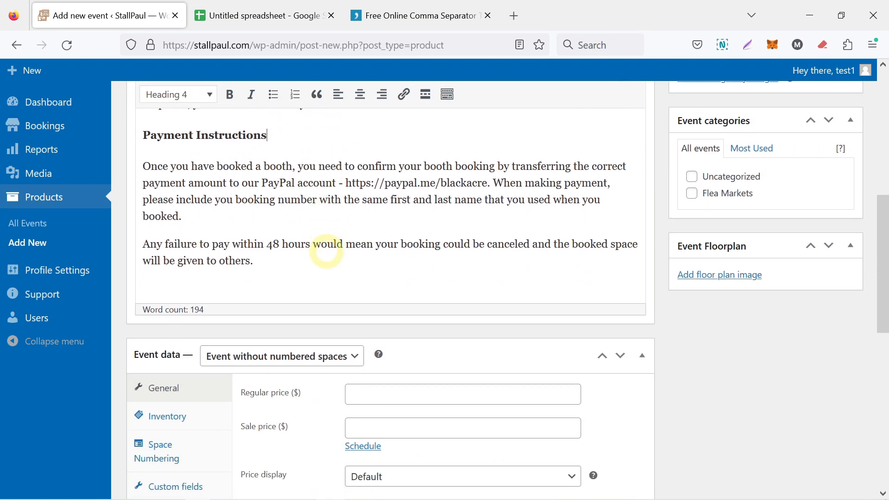
{"action": "left_click", "coordinate": [692, 199]}
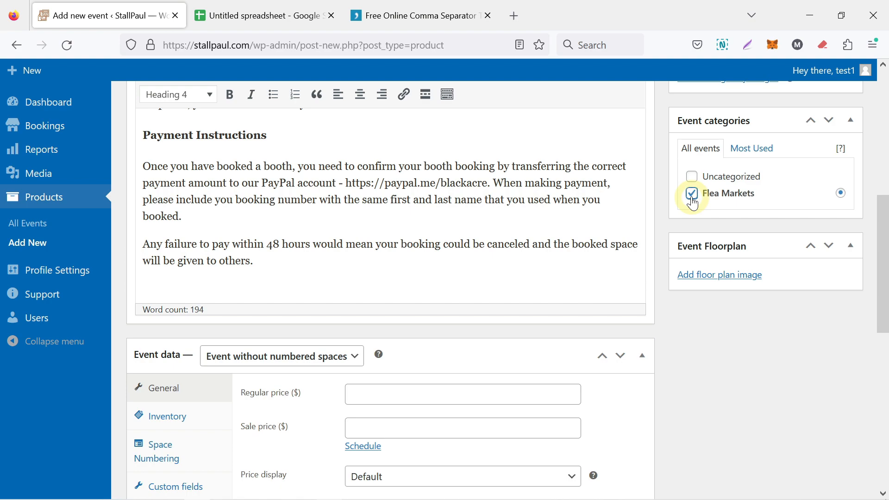
{"action": "scroll", "coordinate": [690, 194], "scroll_direction": "up", "scroll_amount": 6}
{"action": "left_click", "coordinate": [719, 313]}
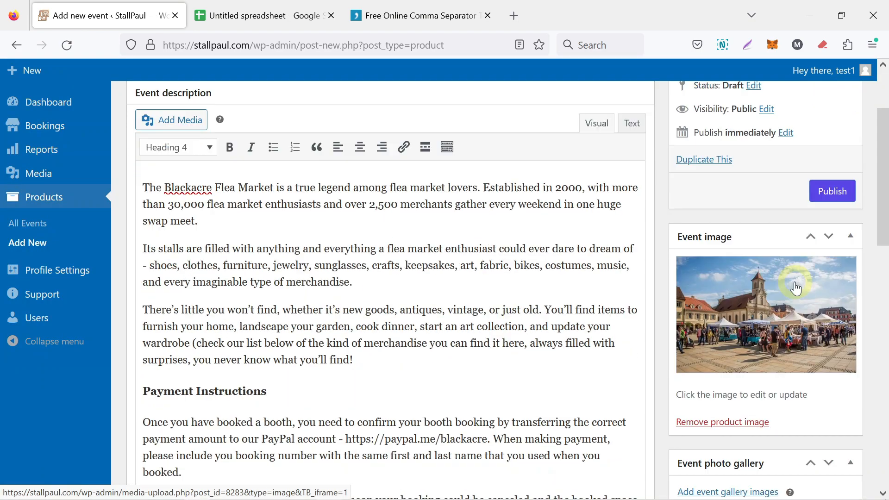
Upload three photos of stalls and books to the event photo gallery
{"action": "scroll", "coordinate": [787, 374], "scroll_direction": "down", "scroll_amount": 2}
{"action": "left_click", "coordinate": [759, 357]}
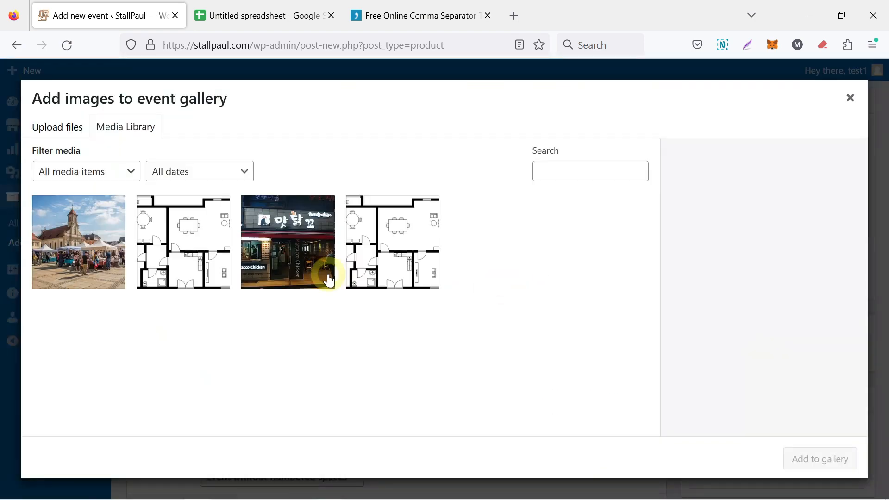
{"action": "left_click", "coordinate": [60, 131]}
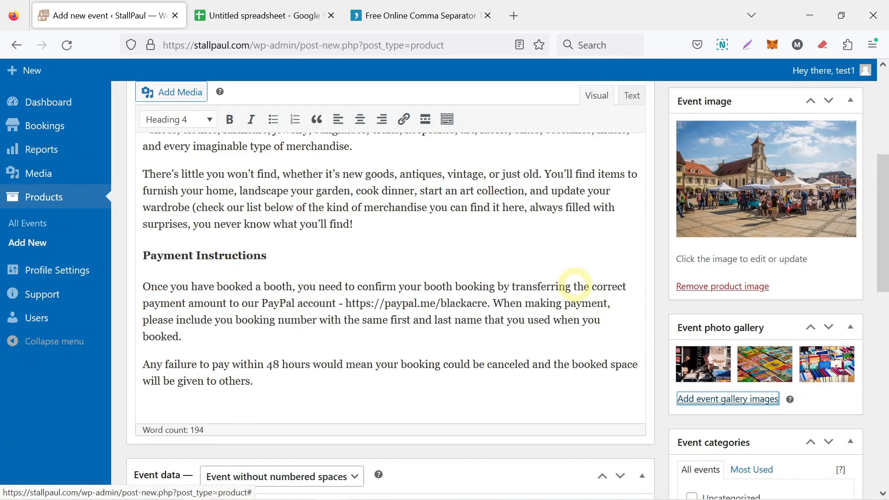
Change the event type in the event data to "Event with numbered spaces"
{"action": "scroll", "coordinate": [575, 284], "scroll_direction": "down", "scroll_amount": 5}
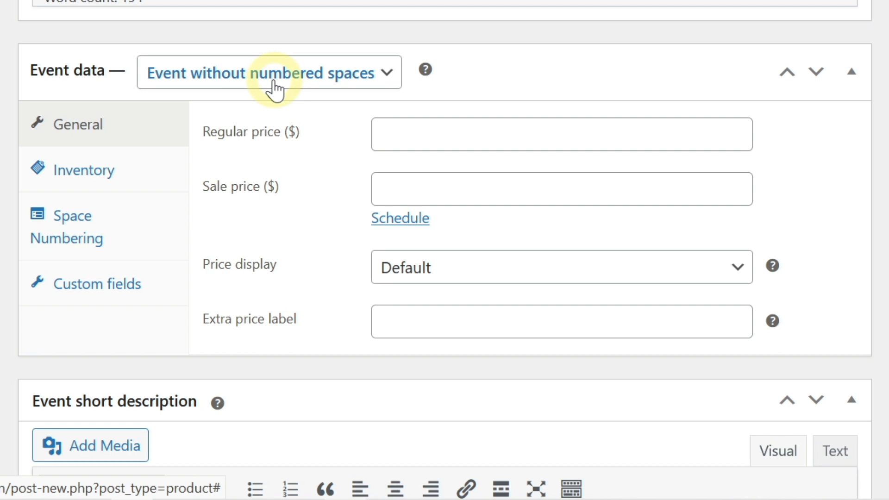
{"action": "left_click", "coordinate": [273, 83]}
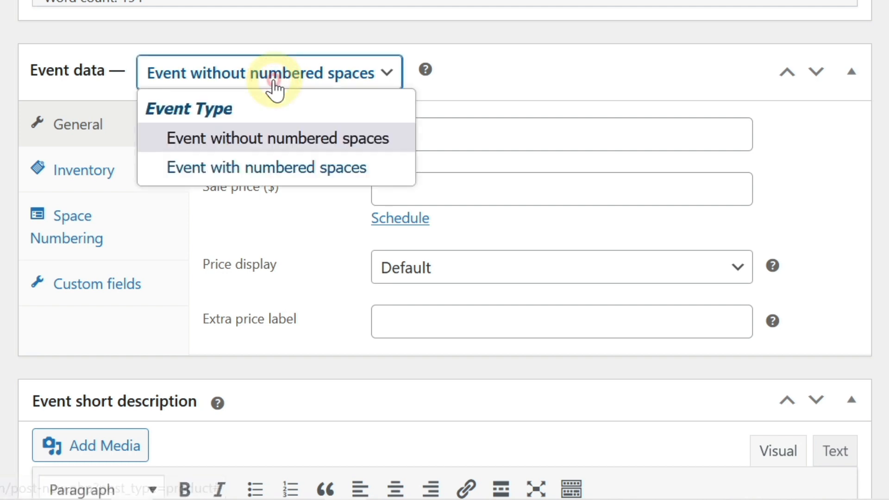
{"action": "left_click", "coordinate": [410, 144]}
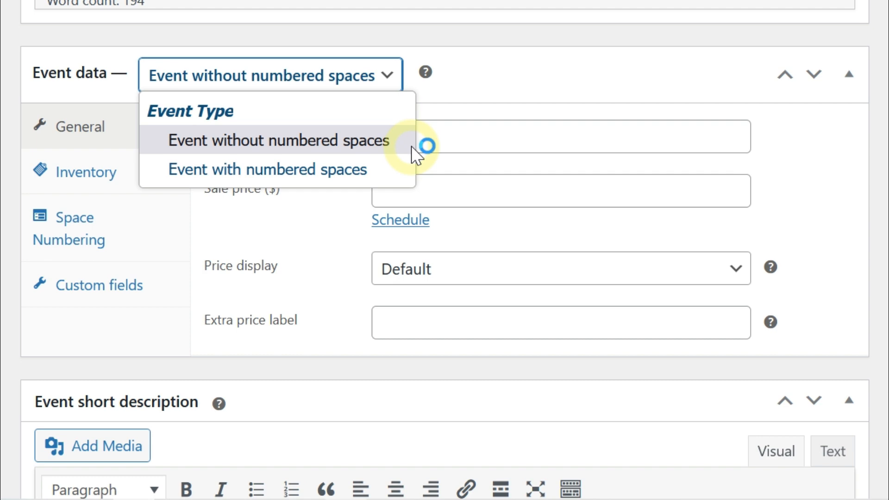
{"action": "left_click", "coordinate": [402, 178]}
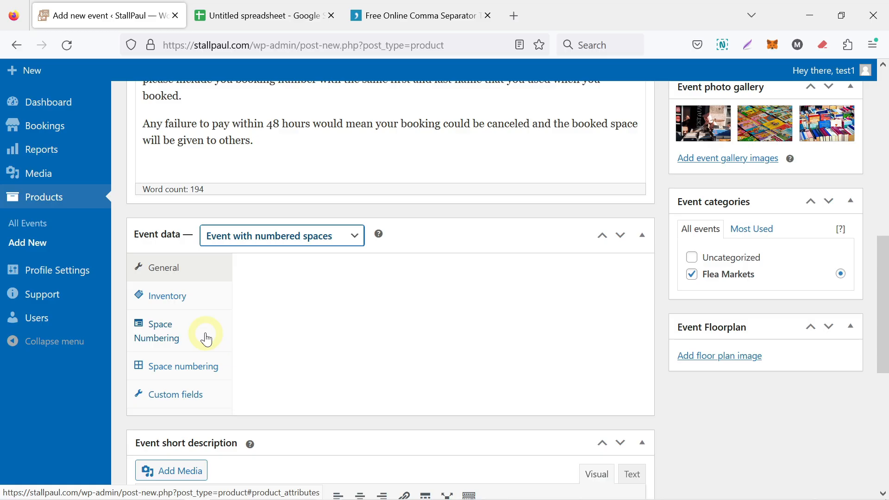
Name the new space "Center Court" in the event's space numbering settings and place the cursor in its values
{"action": "left_click", "coordinate": [207, 339]}
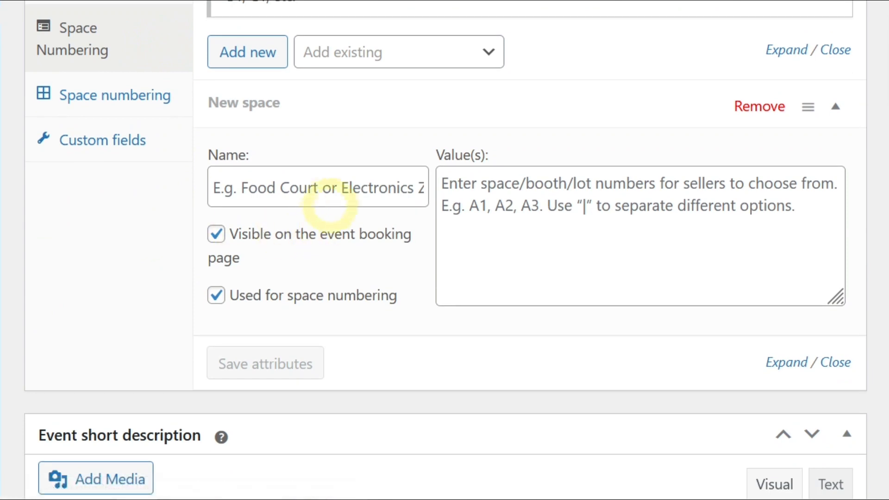
{"action": "left_click", "coordinate": [337, 186]}
{"action": "type", "text": "Center Court"}
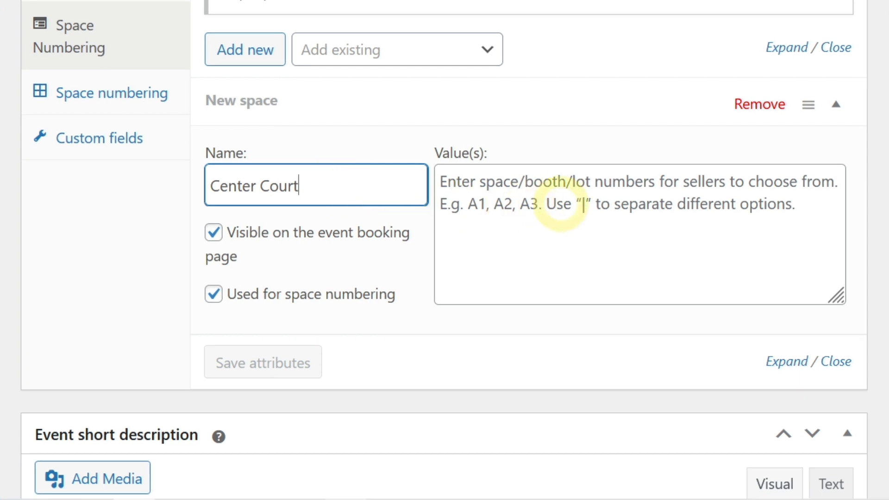
{"action": "left_click", "coordinate": [561, 183]}
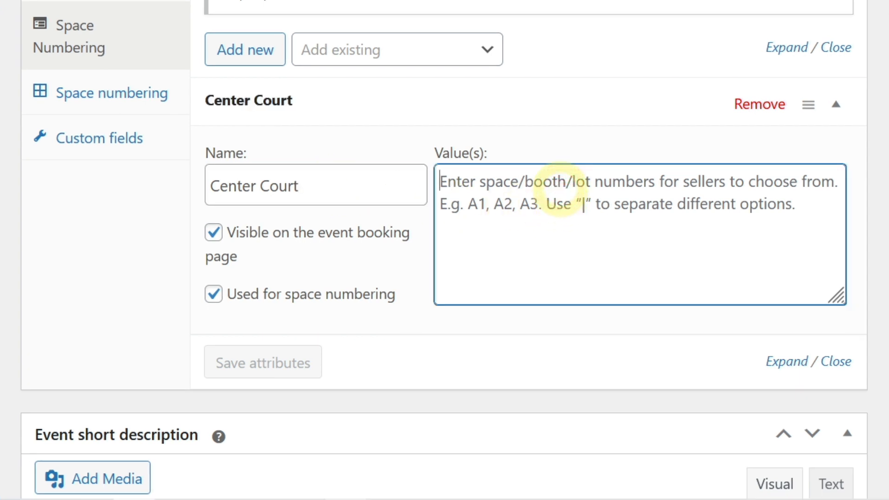
Switch to the Google Sheets spreadsheet and extend the 400, 401 series down column A to 454, filling A1:A55
{"action": "left_click", "coordinate": [286, 18]}
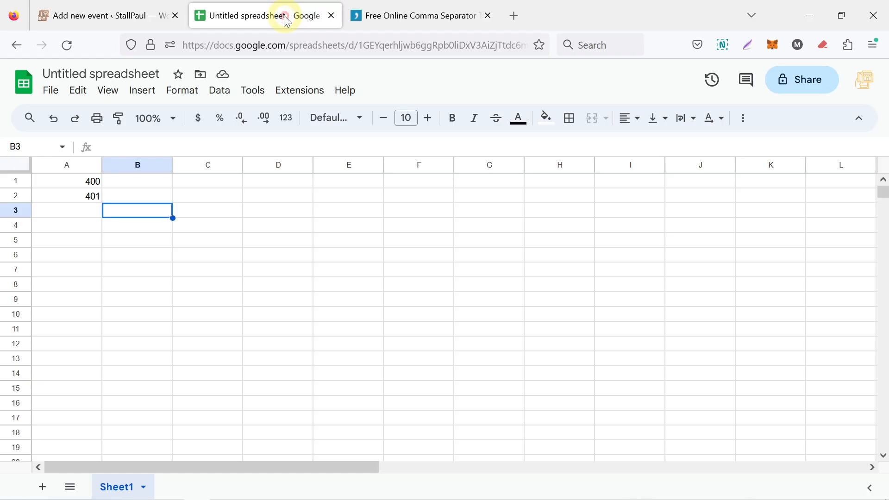
{"action": "left_click", "coordinate": [89, 186]}
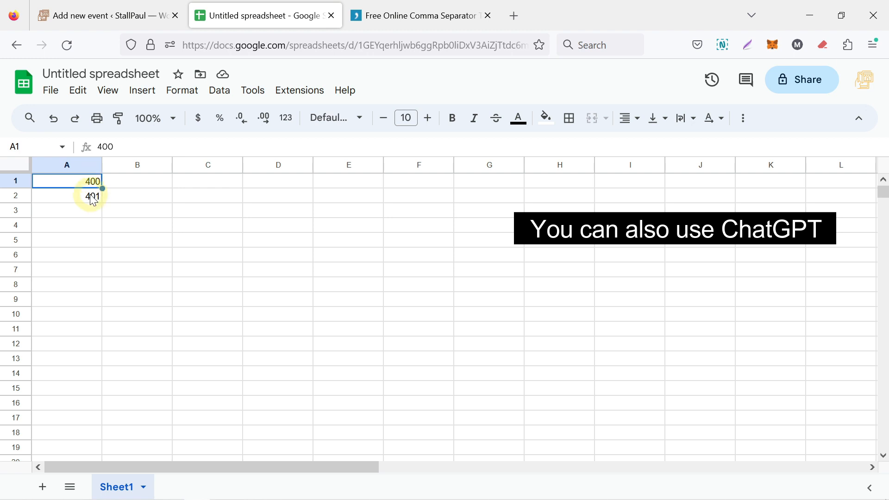
{"action": "left_click", "coordinate": [93, 197], "text": "shift"}
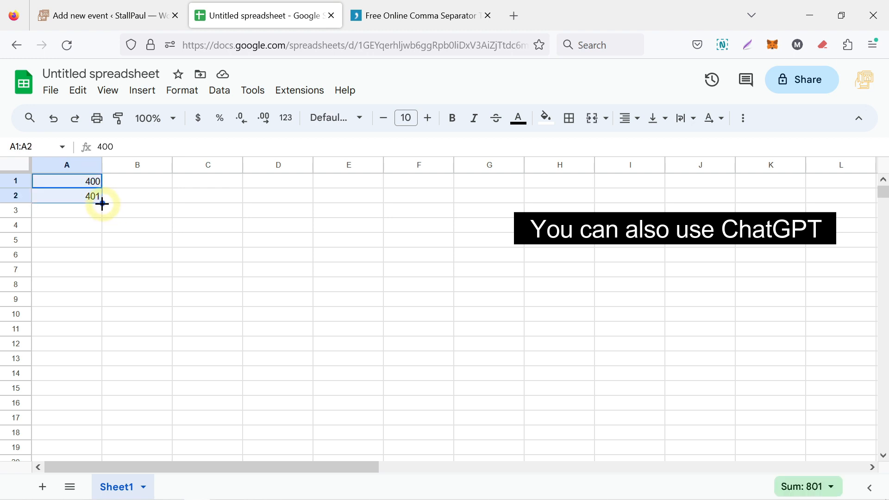
{"action": "left_click_drag", "start_coordinate": [101, 203], "coordinate": [105, 387]}
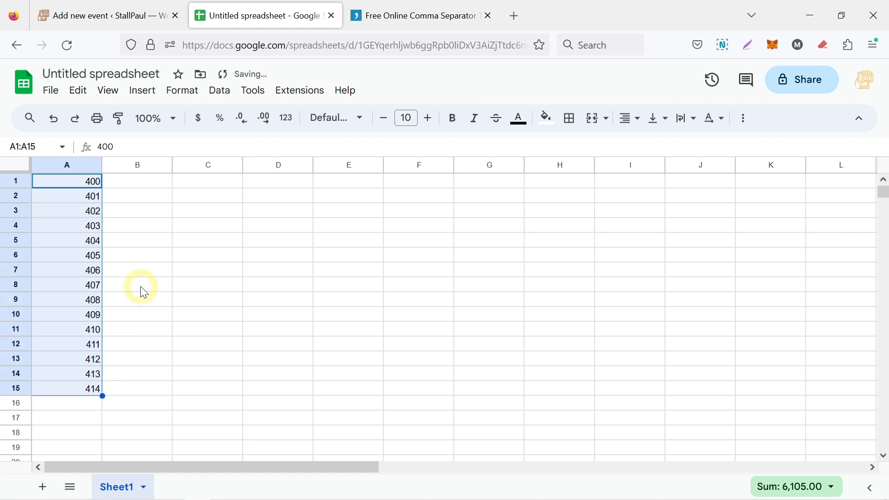
{"action": "scroll", "coordinate": [142, 289], "scroll_direction": "down", "scroll_amount": 5}
{"action": "scroll", "coordinate": [114, 229], "scroll_direction": "up", "scroll_amount": 2}
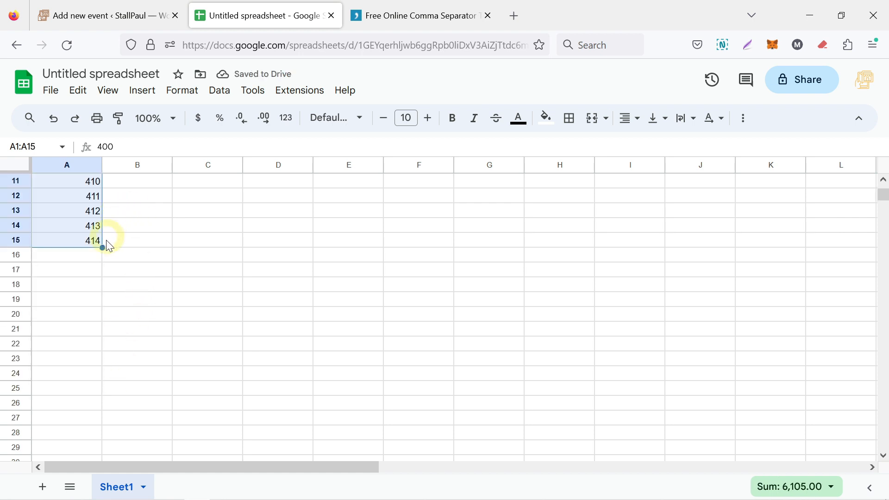
{"action": "left_click_drag", "start_coordinate": [103, 248], "coordinate": [93, 459]}
{"action": "scroll", "coordinate": [111, 333], "scroll_direction": "down", "scroll_amount": 3}
{"action": "left_click_drag", "start_coordinate": [103, 233], "coordinate": [101, 450]}
{"action": "scroll", "coordinate": [101, 361], "scroll_direction": "down", "scroll_amount": 2}
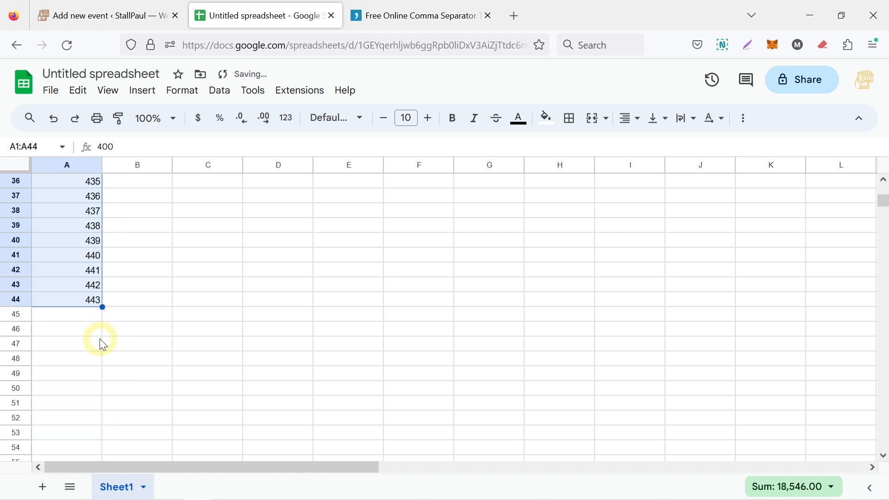
{"action": "left_click_drag", "start_coordinate": [102, 307], "coordinate": [93, 450]}
{"action": "scroll", "coordinate": [134, 393], "scroll_direction": "down", "scroll_amount": 3}
{"action": "left_click_drag", "start_coordinate": [103, 307], "coordinate": [87, 318]}
Copy the booth numbers in A1:A55, switch to Delim.co and paste them as the column data
{"action": "scroll", "coordinate": [81, 301], "scroll_direction": "up", "scroll_amount": 5}
{"action": "right_click", "coordinate": [83, 284]}
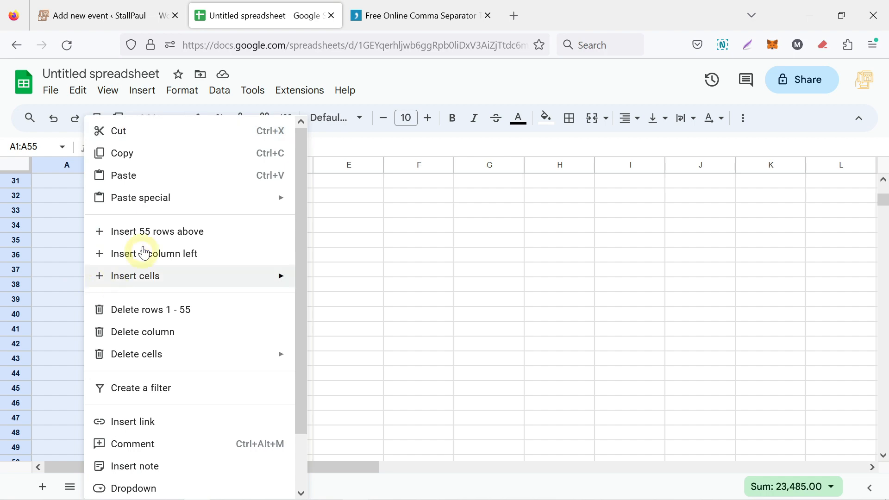
{"action": "left_click", "coordinate": [122, 153]}
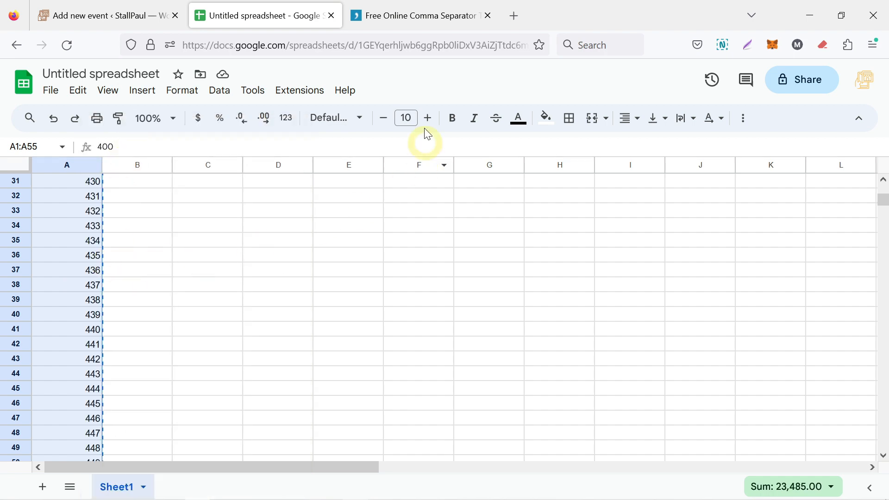
{"action": "left_click", "coordinate": [424, 16]}
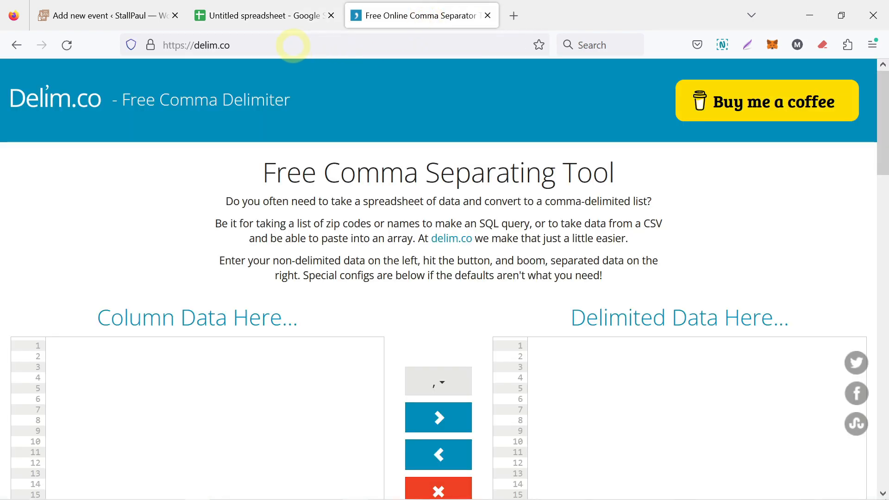
{"action": "scroll", "coordinate": [270, 203], "scroll_direction": "down", "scroll_amount": 5}
{"action": "left_click", "coordinate": [232, 179]}
{"action": "right_click", "coordinate": [232, 179]}
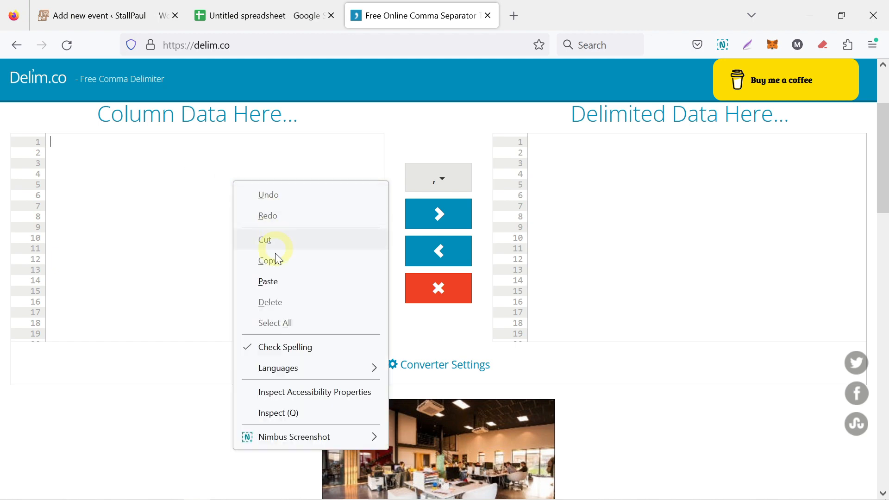
{"action": "left_click", "coordinate": [275, 253]}
Set the delimiter to the pipe character and convert the column of booth numbers into a delimited list
{"action": "left_click", "coordinate": [440, 178]}
{"action": "left_click", "coordinate": [432, 257]}
{"action": "left_click", "coordinate": [438, 214]}
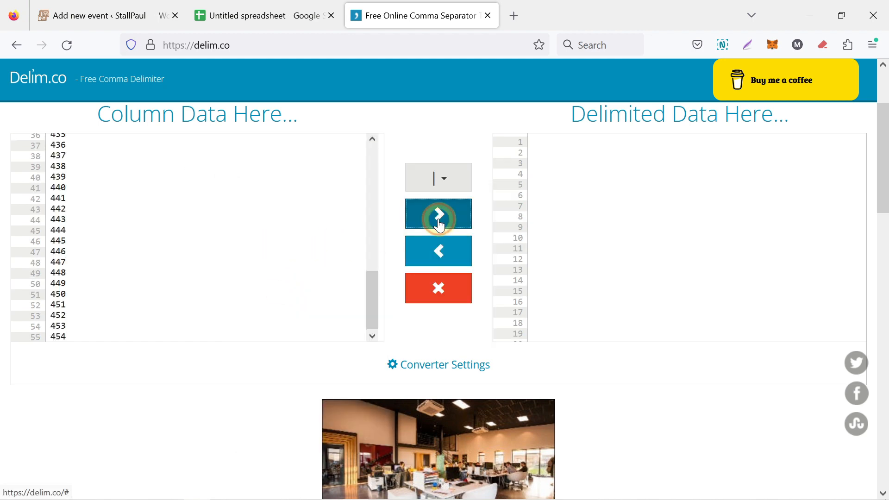
Select and copy the whole pipe-delimited booth list, and switch back to the StallPaul event page
{"action": "left_click", "coordinate": [842, 211]}
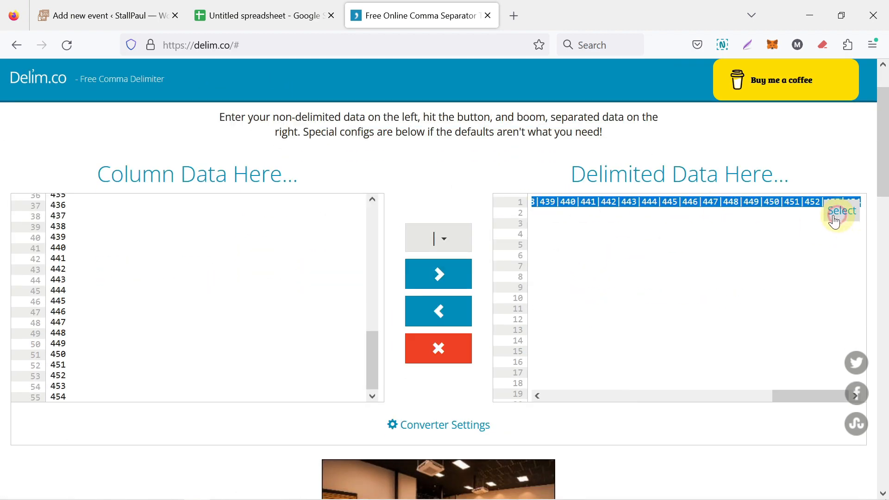
{"action": "right_click", "coordinate": [835, 206]}
{"action": "left_click", "coordinate": [751, 285]}
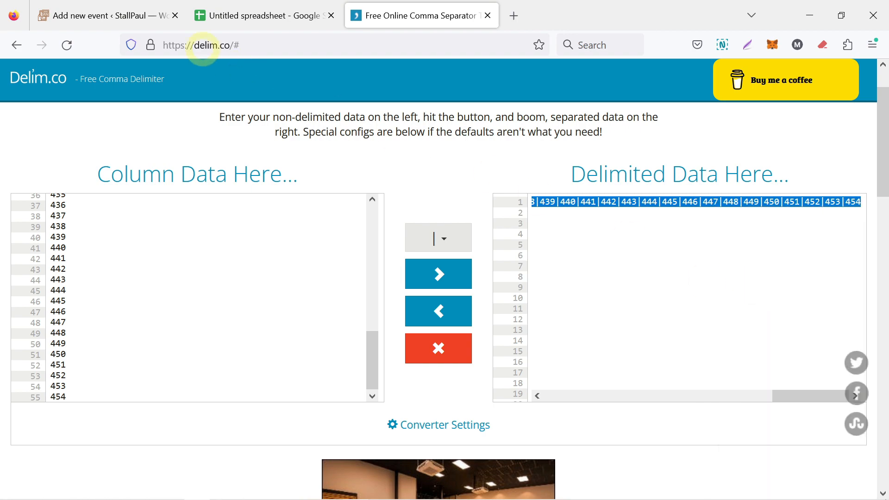
{"action": "left_click", "coordinate": [123, 15]}
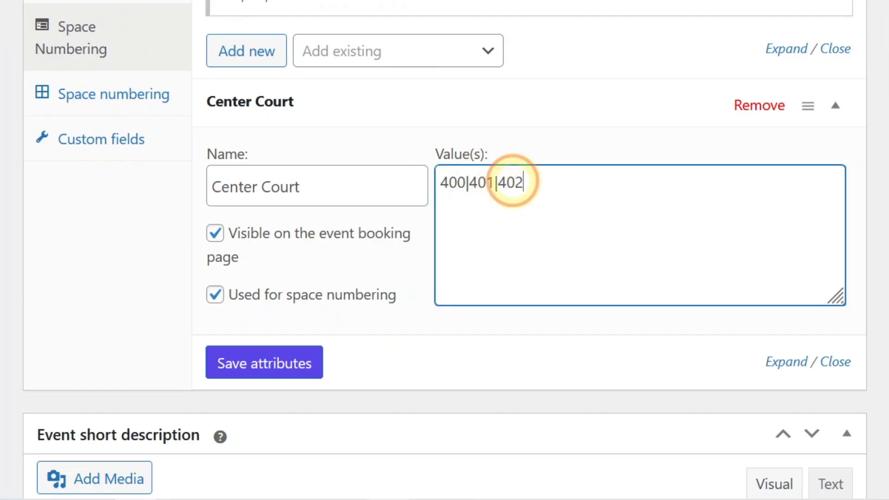
Replace the Center Court values with the copied pipe-delimited list of booths 400 to 454 and save the attributes
{"action": "left_click_drag", "start_coordinate": [513, 182], "coordinate": [440, 181]}
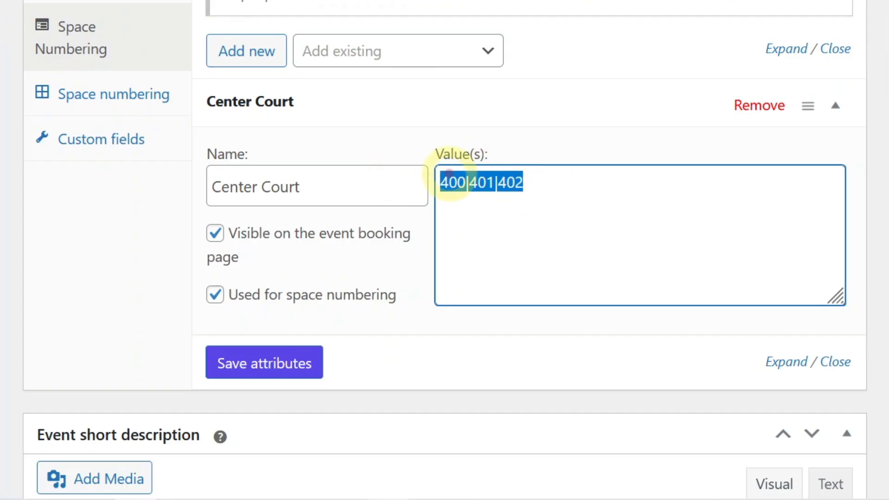
{"action": "key", "text": "BackSpace"}
{"action": "right_click", "coordinate": [513, 186]}
{"action": "left_click", "coordinate": [602, 0]}
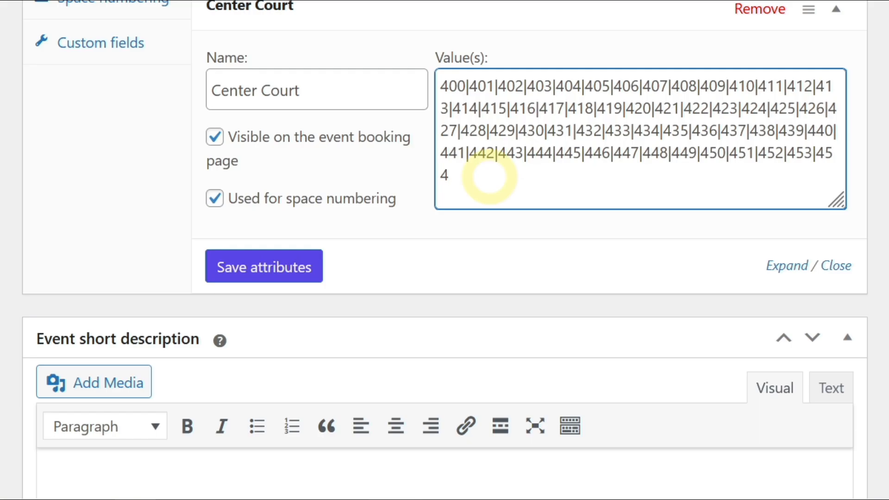
{"action": "left_click", "coordinate": [283, 276]}
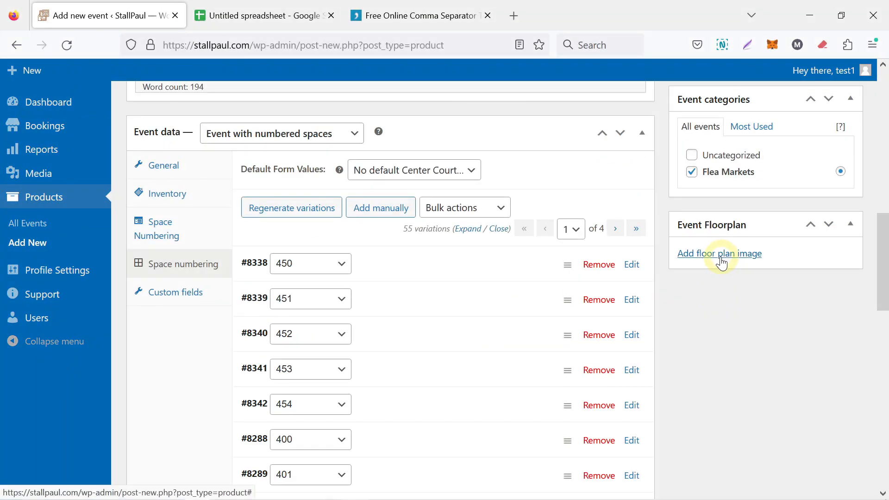
Upload the flea market floor plan and add it as the event's floor plan image
{"action": "left_click", "coordinate": [721, 254]}
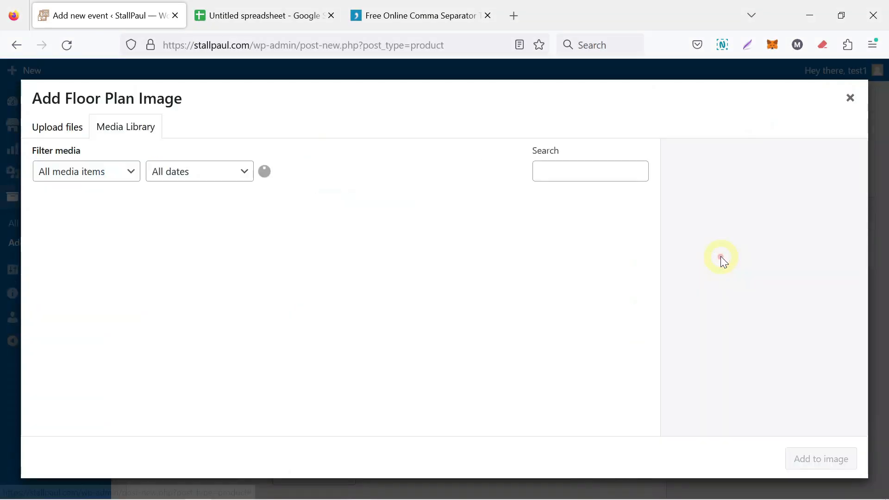
{"action": "left_click", "coordinate": [58, 127]}
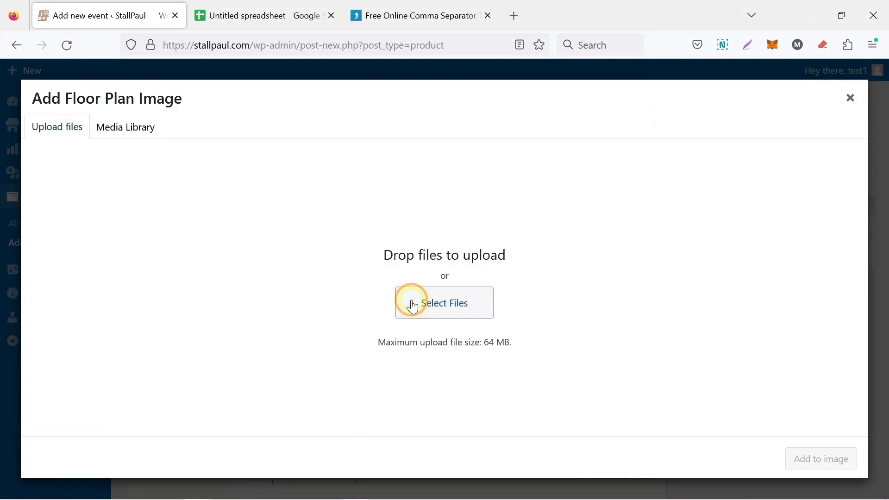
{"action": "left_click", "coordinate": [809, 454]}
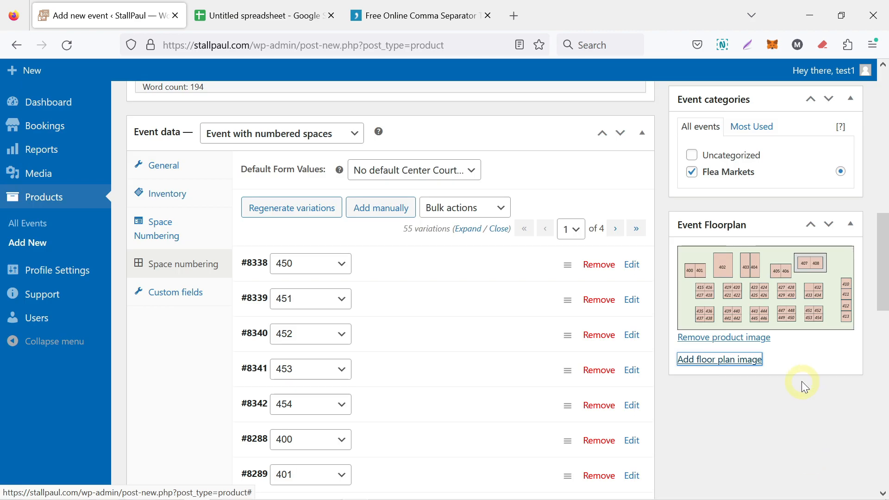
Add the produce stall photo and fleamarket-floor-plan-sample.png from the media library to the event photo gallery
{"action": "scroll", "coordinate": [799, 381], "scroll_direction": "up", "scroll_amount": 5}
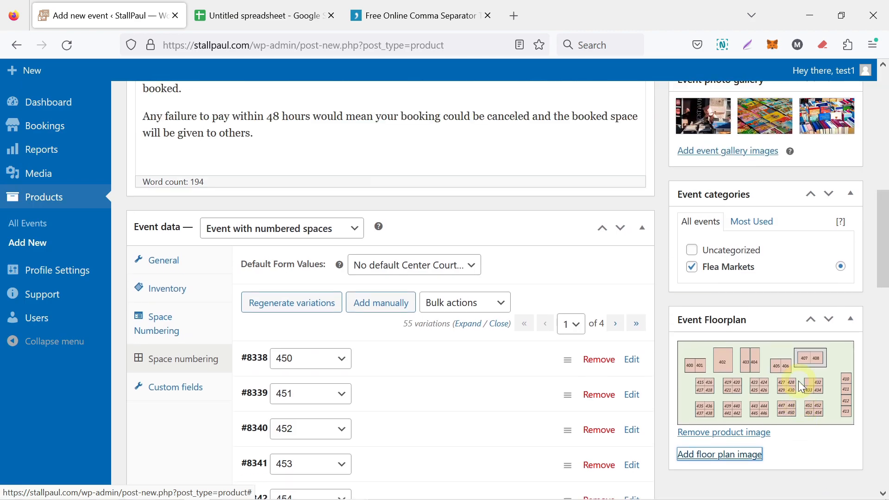
{"action": "left_click", "coordinate": [754, 302]}
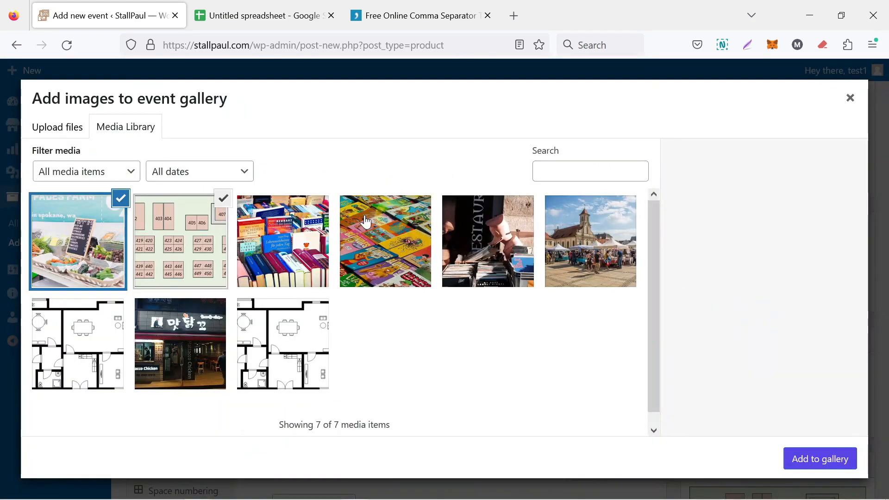
{"action": "left_click", "coordinate": [203, 245]}
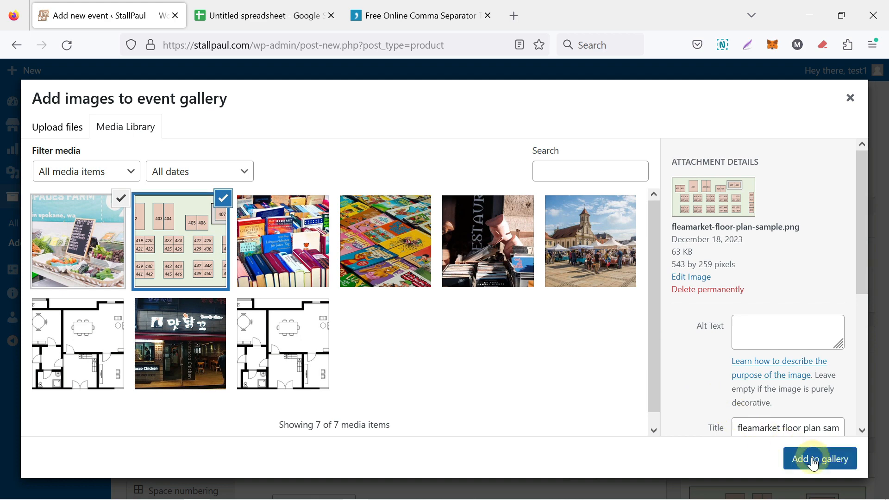
{"action": "left_click", "coordinate": [813, 459]}
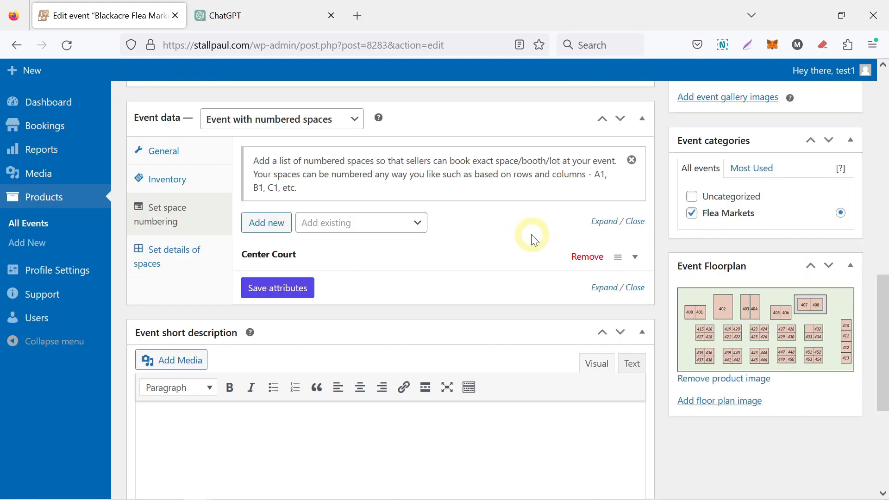
Add a new space named "Dates Available" in the event's space numbering settings and place the cursor in its values
{"action": "left_click", "coordinate": [273, 223]}
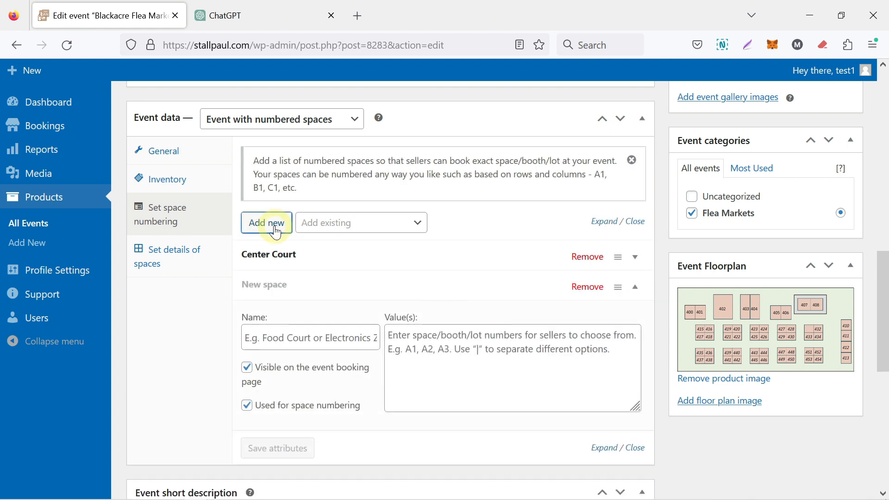
{"action": "left_click", "coordinate": [308, 338]}
{"action": "type", "text": "Dates A"}
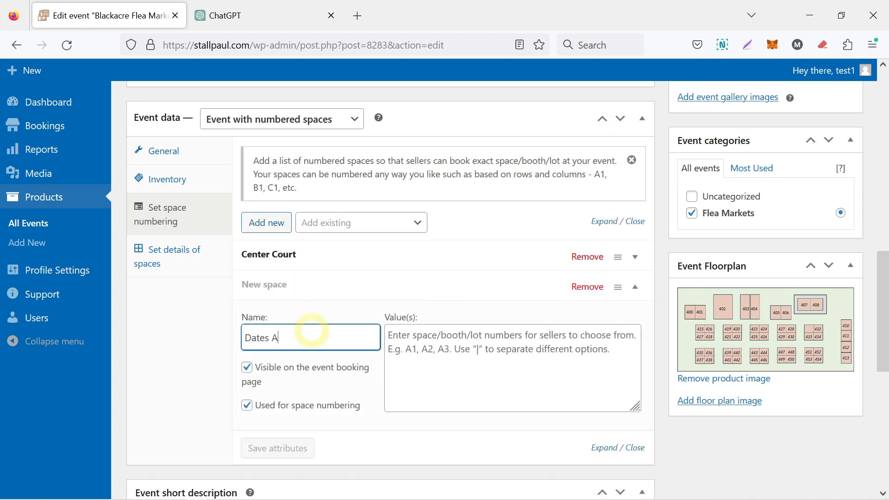
{"action": "type", "text": "vailable"}
{"action": "left_click", "coordinate": [448, 337]}
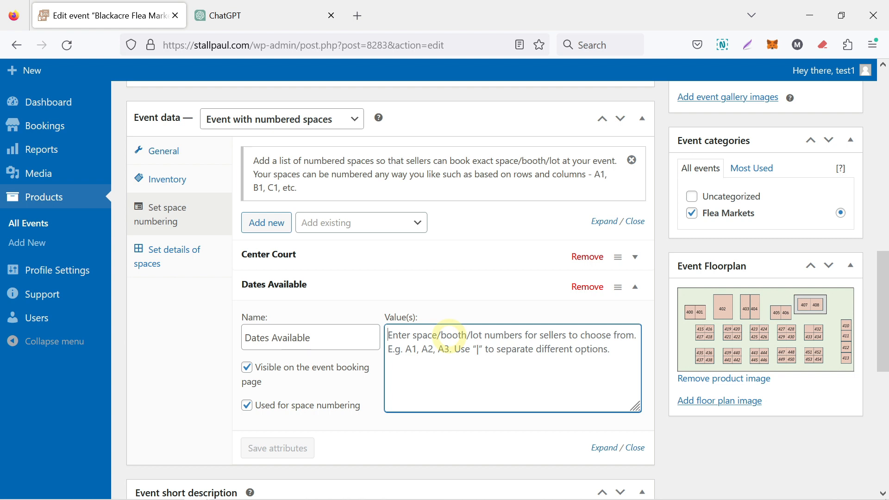
Switch to ChatGPT and request a pipe-delimited list of the Saturday and Sunday dates for January 2024 in the format Jan, dd - dd
{"action": "left_click", "coordinate": [278, 16]}
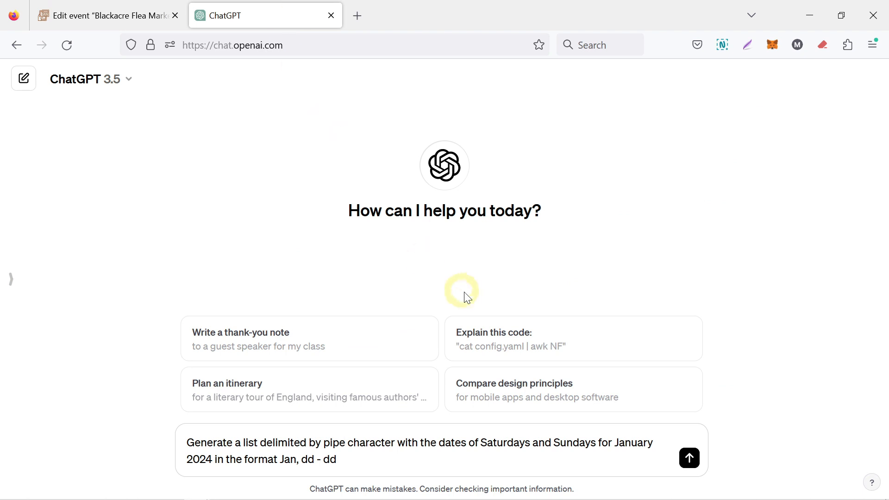
{"action": "left_click_drag", "start_coordinate": [341, 456], "coordinate": [175, 441]}
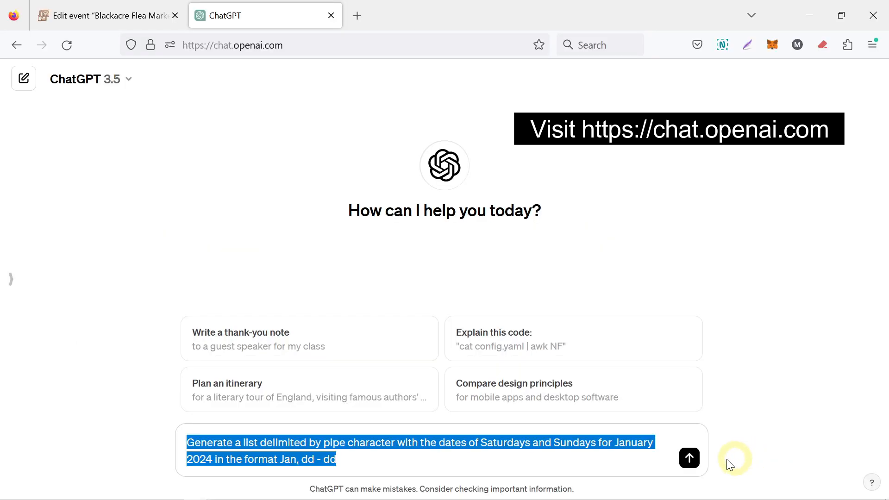
{"action": "left_click", "coordinate": [689, 460]}
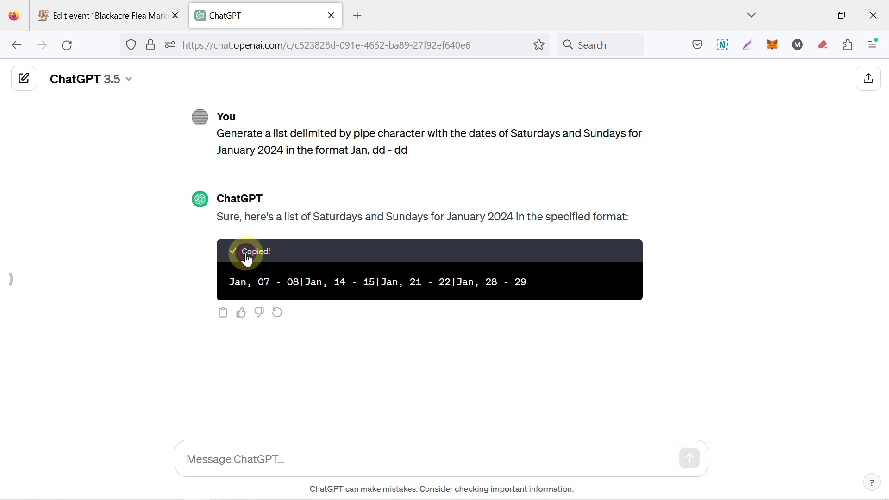
Back in StallPaul, set the Dates Available values to "Jan, 07 - 08|Jan, 14 - 15|Jan, 21 - 22|Jan, 28 - 29" and save the attributes
{"action": "left_click", "coordinate": [119, 13]}
{"action": "left_click", "coordinate": [430, 345]}
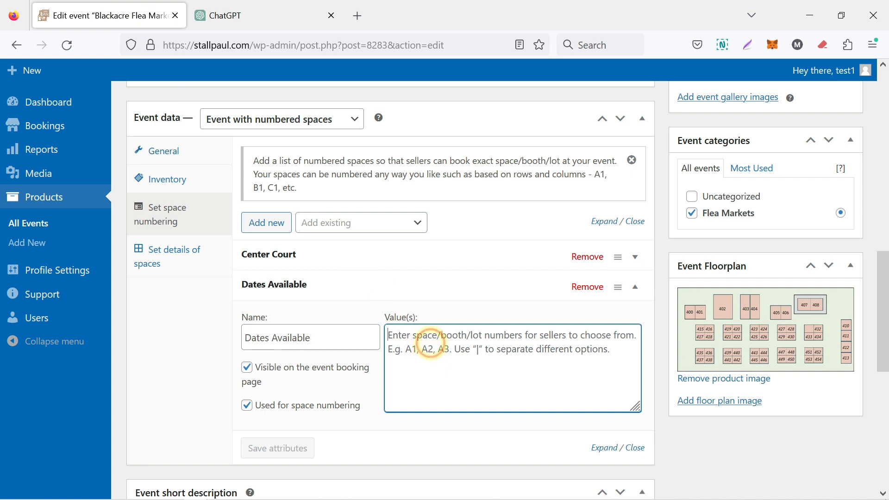
{"action": "type", "text": "Jan, 07 - 08|Jan, 14 - 15|Jan, 21 - 22|Jan, 28 - 29"}
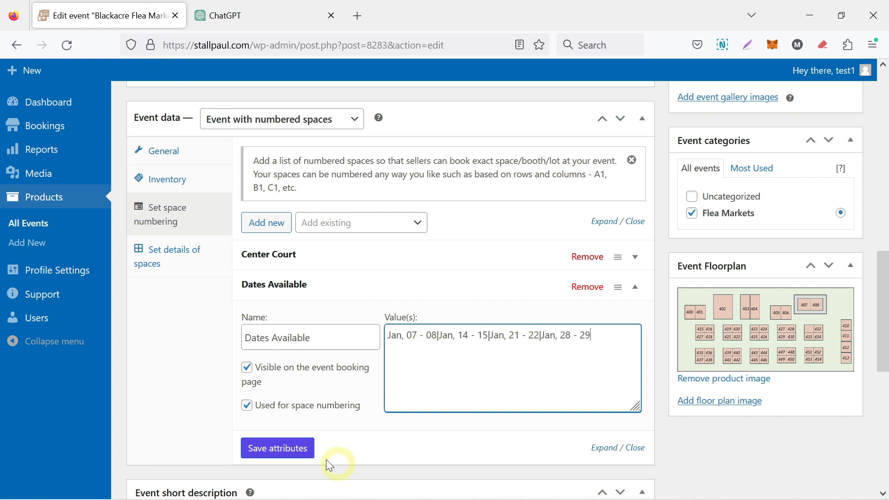
{"action": "left_click", "coordinate": [299, 453]}
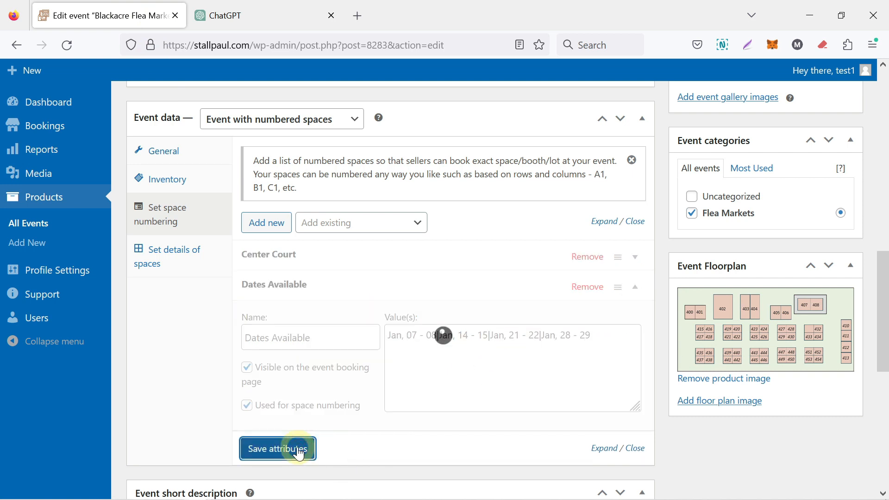
Generate the first batch of booth and date variations in the event's details of spaces
{"action": "left_click", "coordinate": [179, 253]}
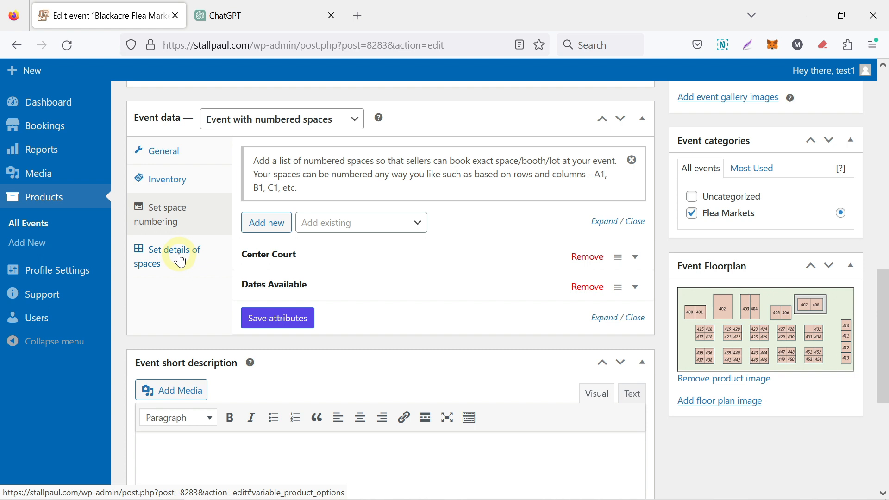
{"action": "left_click", "coordinate": [180, 258]}
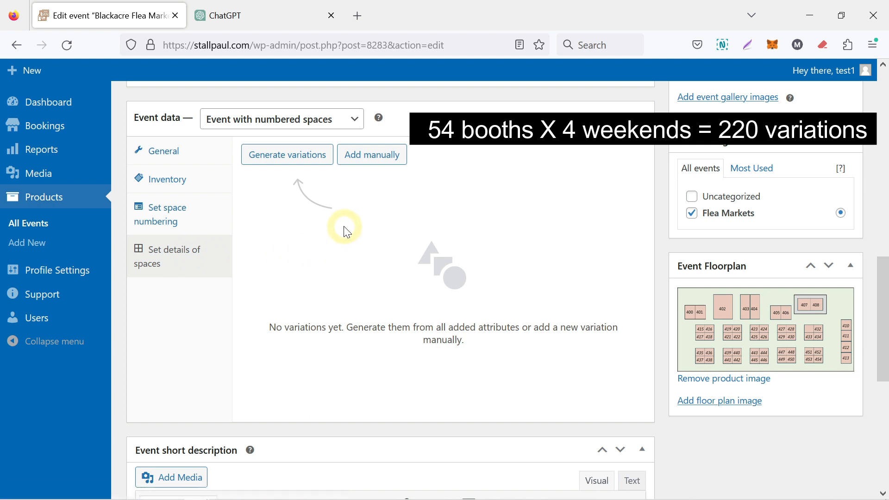
{"action": "left_click", "coordinate": [313, 165]}
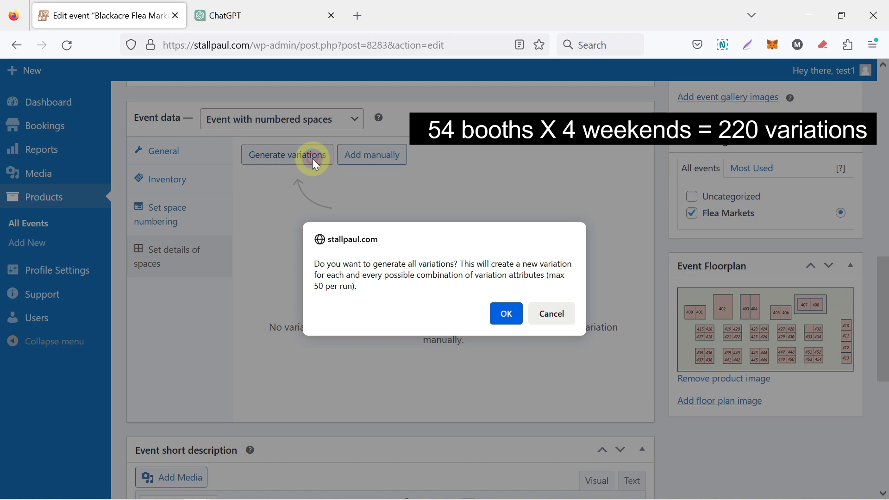
{"action": "left_click", "coordinate": [504, 315]}
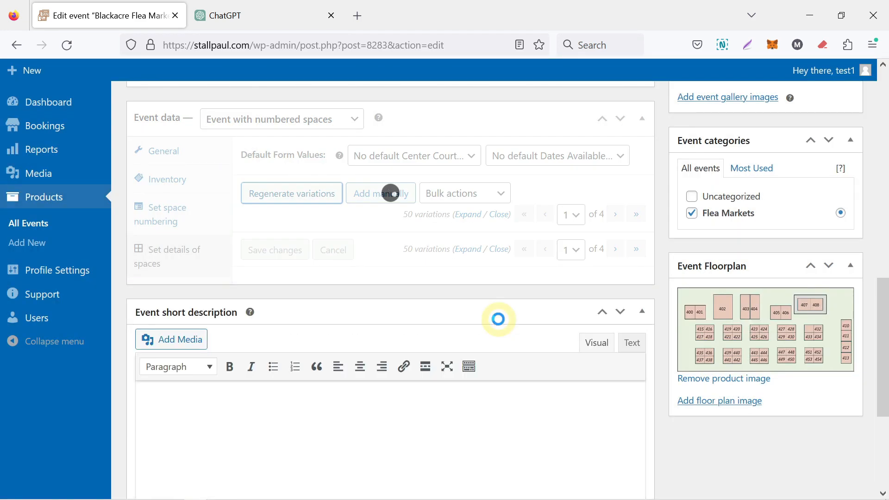
Regenerate the variations four more times to create every remaining combination of Center Court booth and available date
{"action": "scroll", "coordinate": [498, 289], "scroll_direction": "down", "scroll_amount": 2}
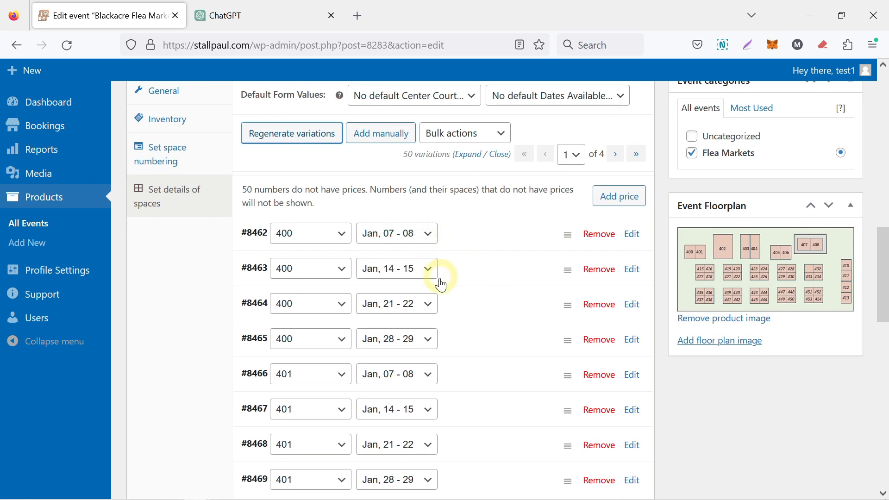
{"action": "scroll", "coordinate": [468, 336], "scroll_direction": "down", "scroll_amount": 2}
{"action": "scroll", "coordinate": [487, 327], "scroll_direction": "down", "scroll_amount": 6}
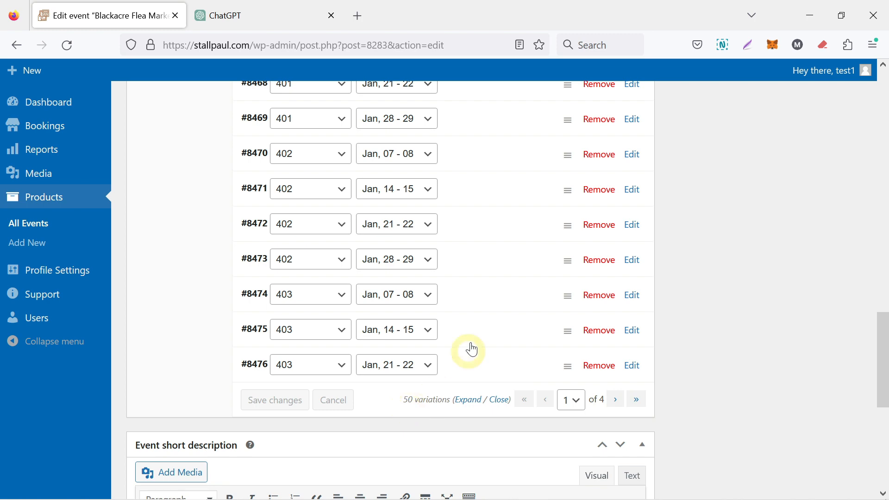
{"action": "scroll", "coordinate": [470, 349], "scroll_direction": "up", "scroll_amount": 7}
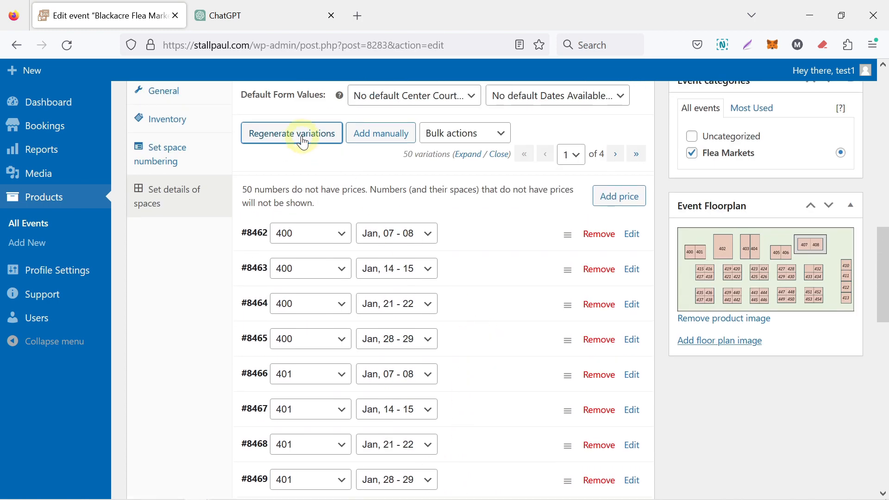
{"action": "left_click", "coordinate": [303, 141]}
{"action": "left_click", "coordinate": [509, 312]}
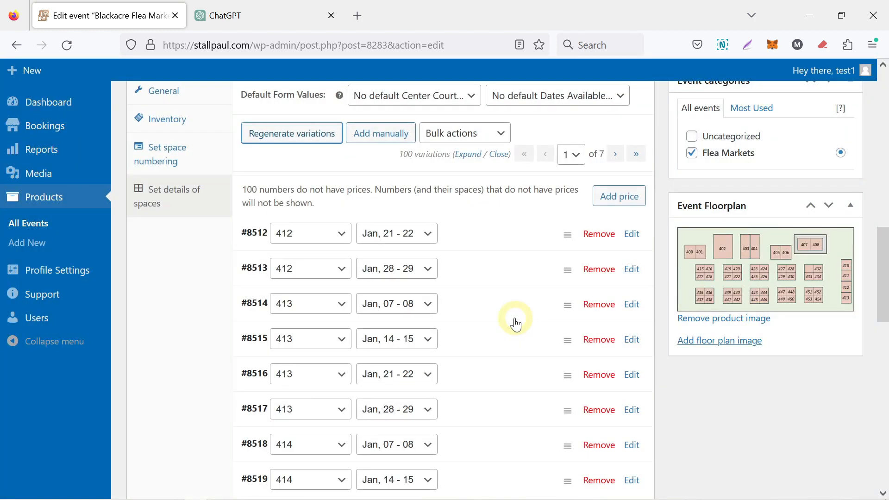
{"action": "scroll", "coordinate": [318, 134], "scroll_direction": "up", "scroll_amount": 1}
{"action": "left_click", "coordinate": [304, 179]}
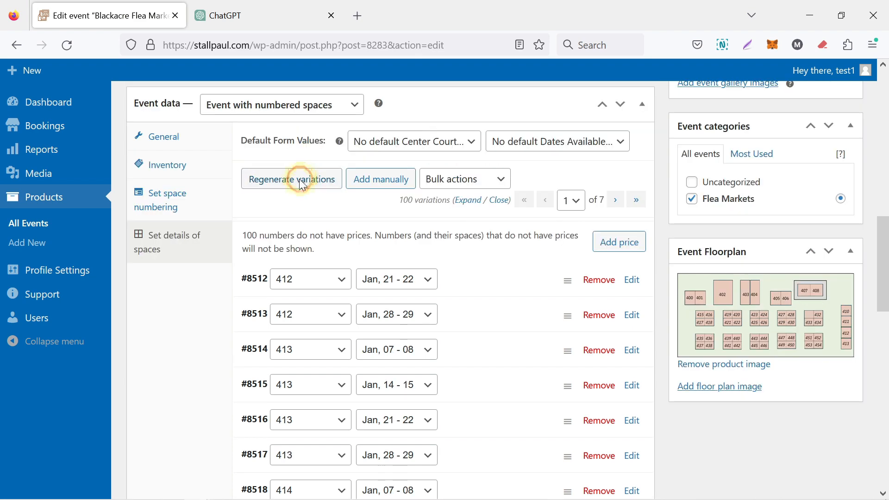
{"action": "left_click", "coordinate": [505, 315]}
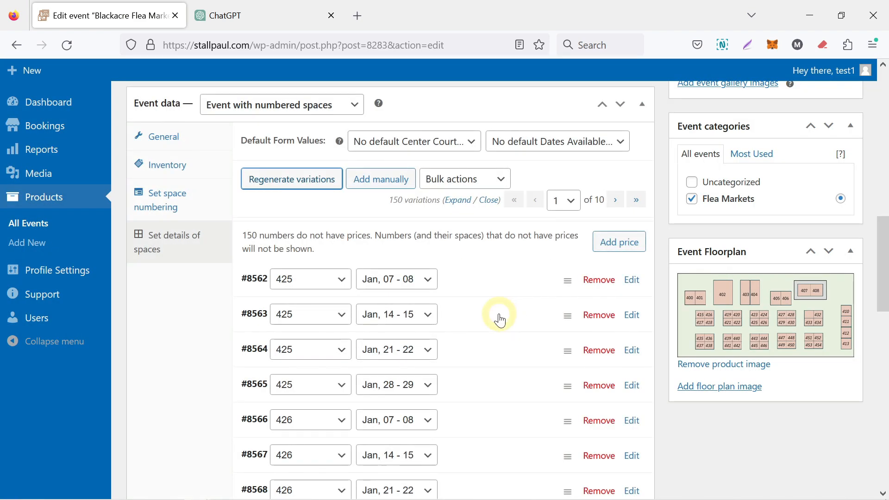
{"action": "key", "text": "Return"}
{"action": "left_click", "coordinate": [506, 320]}
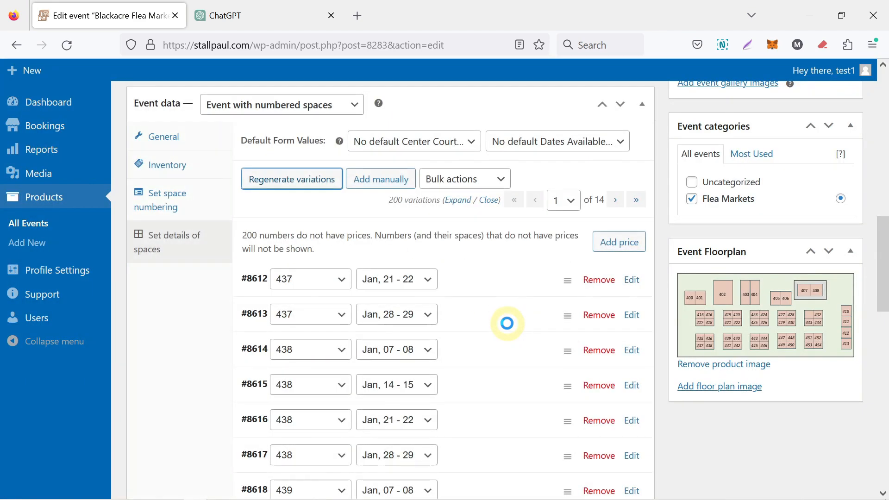
{"action": "left_click", "coordinate": [313, 191]}
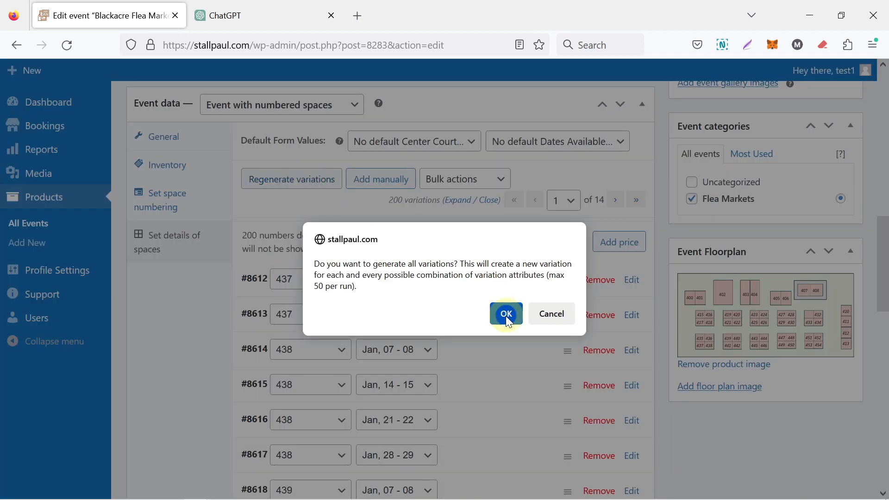
{"action": "left_click", "coordinate": [506, 315]}
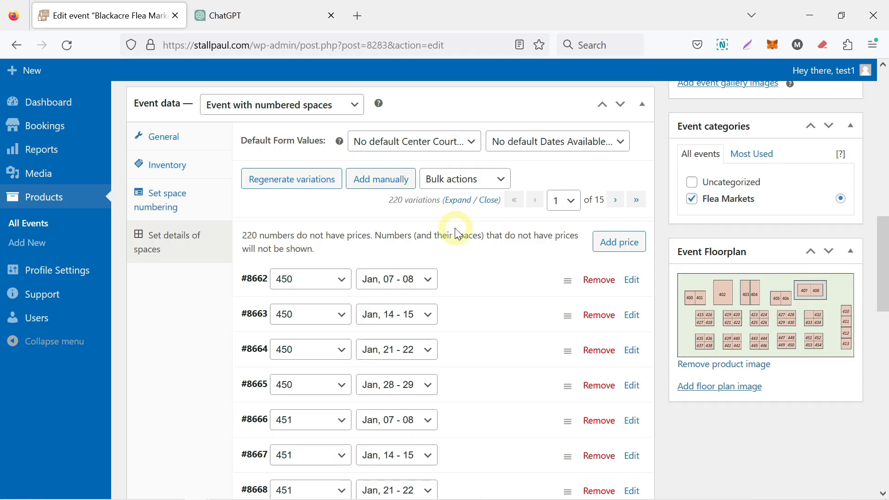
Review the available detail fields of the booth 450 variation for Jan, 07 - 08, then collapse it
{"action": "scroll", "coordinate": [456, 233], "scroll_direction": "down", "scroll_amount": 3}
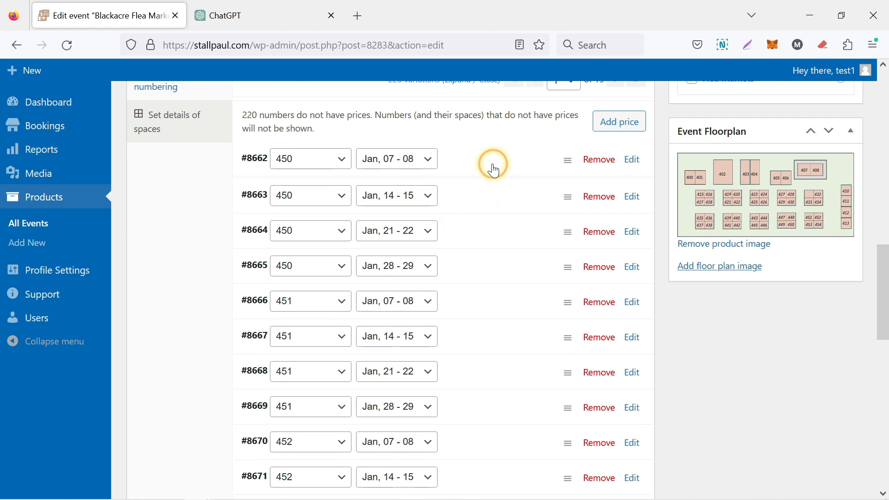
{"action": "left_click", "coordinate": [494, 170]}
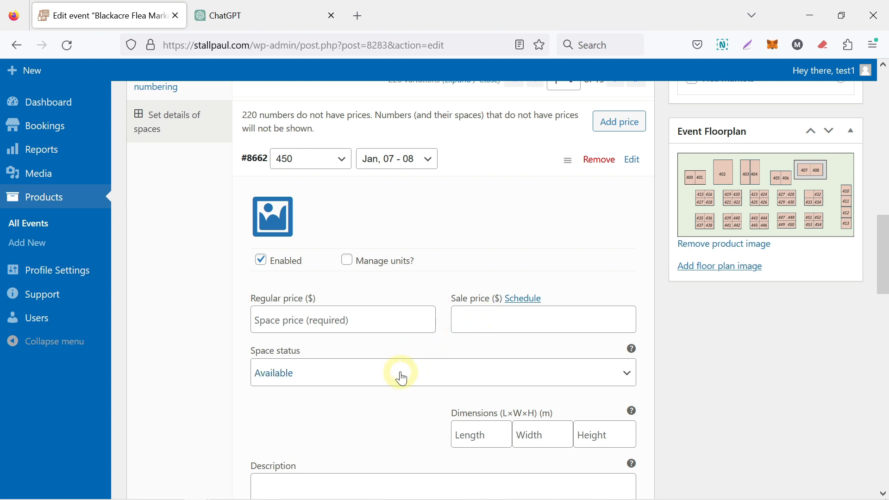
{"action": "scroll", "coordinate": [402, 375], "scroll_direction": "down", "scroll_amount": 3}
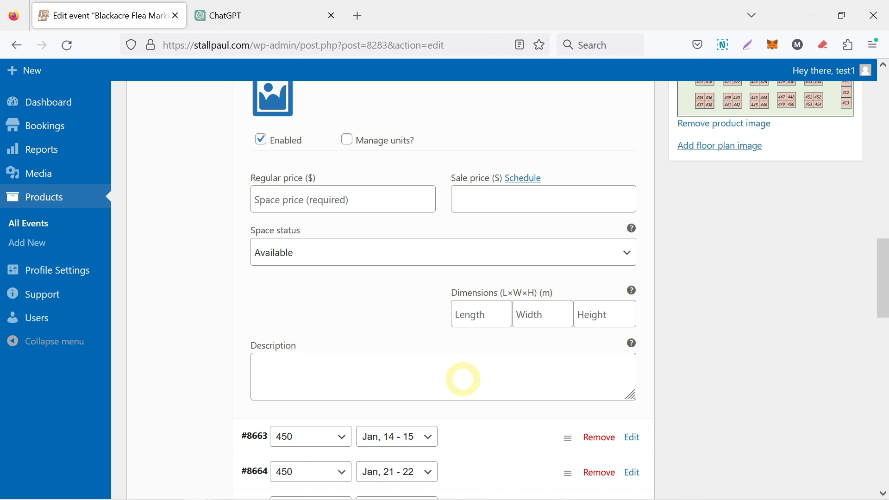
{"action": "scroll", "coordinate": [463, 380], "scroll_direction": "up", "scroll_amount": 5}
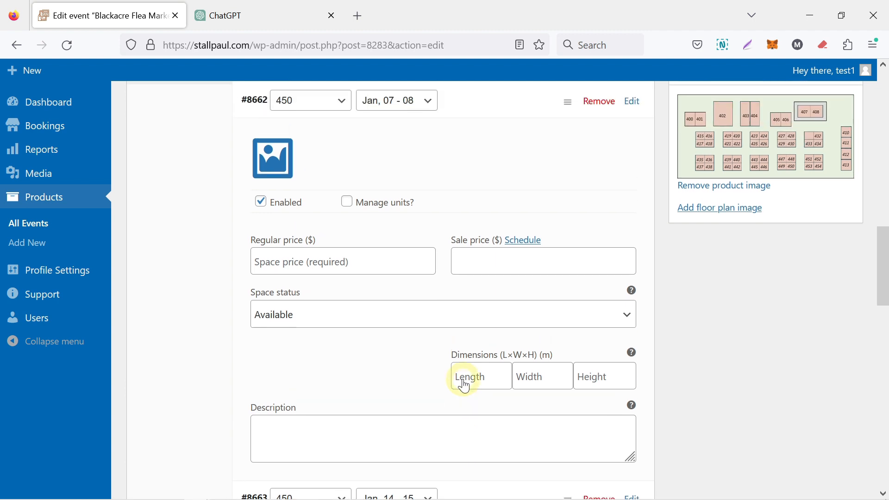
{"action": "left_click", "coordinate": [470, 236]}
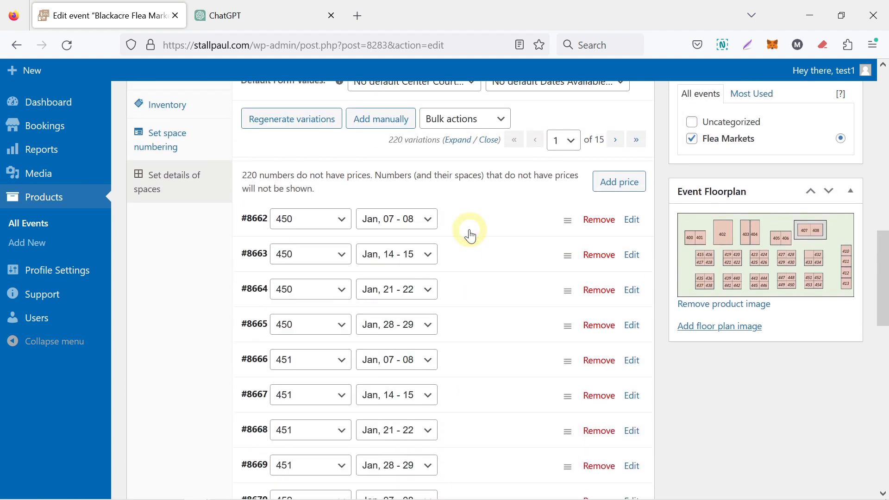
Set the regular price of all booth and date variations to 49 with a bulk action
{"action": "scroll", "coordinate": [468, 213], "scroll_direction": "up", "scroll_amount": 2}
{"action": "left_click", "coordinate": [467, 188]}
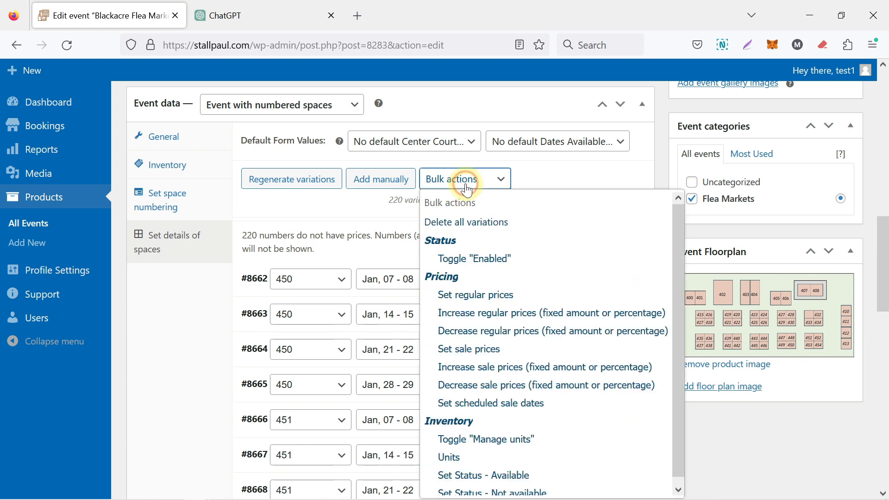
{"action": "left_click", "coordinate": [482, 300]}
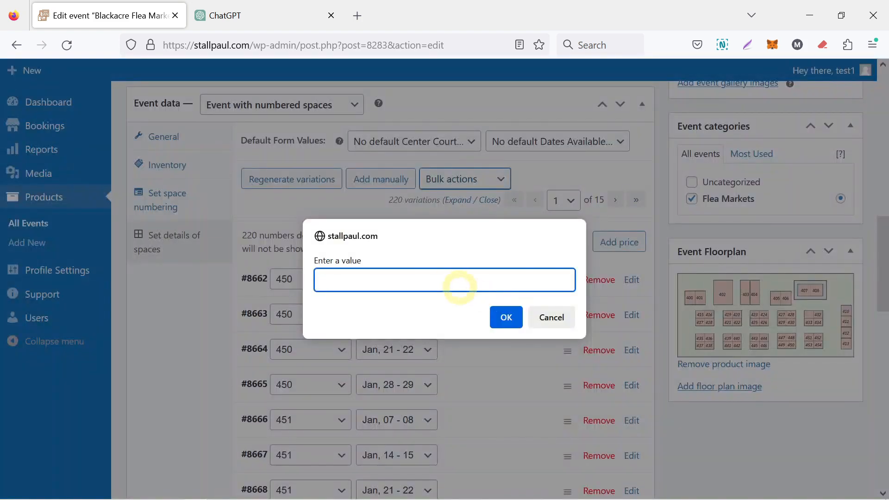
{"action": "type", "text": "45"}
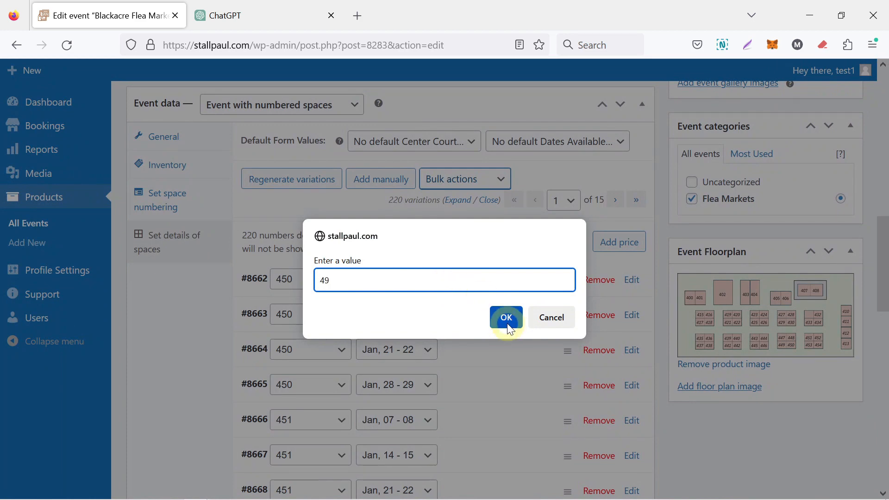
{"action": "left_click", "coordinate": [506, 318]}
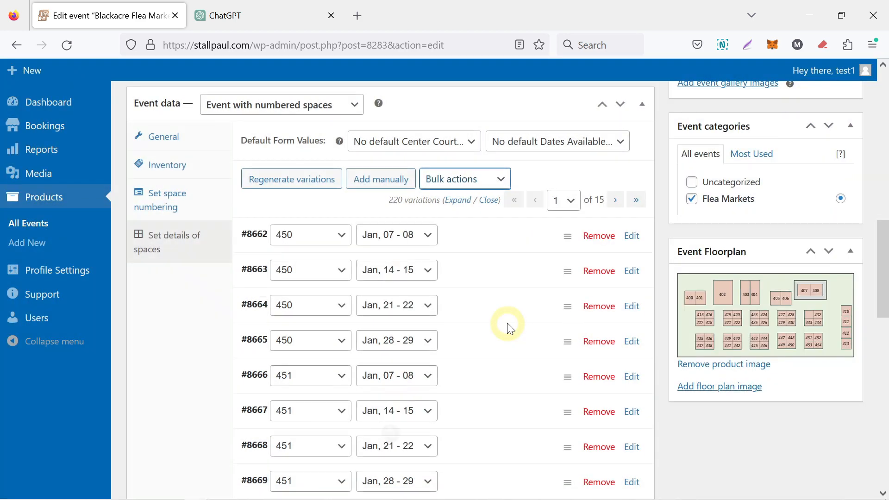
Check the regular price in booth 450's Jan, 07 - 08 and Jan, 14 - 15 variations
{"action": "left_click", "coordinate": [482, 239]}
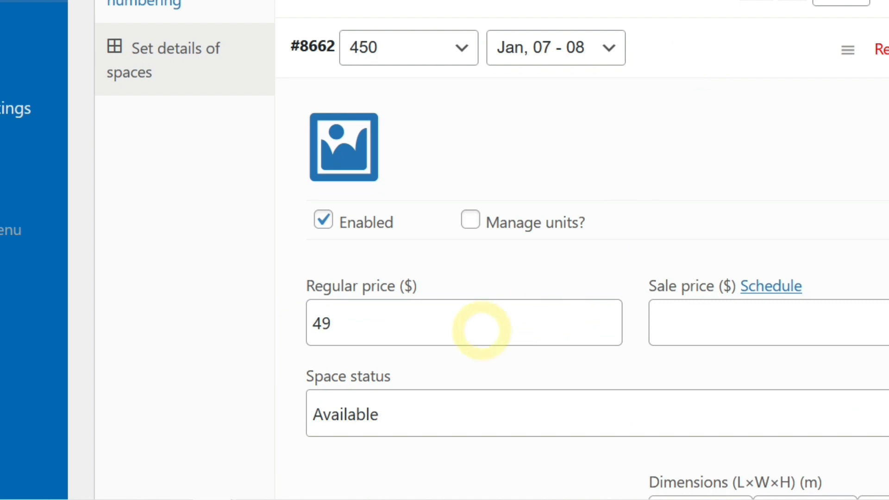
{"action": "left_click", "coordinate": [692, 56]}
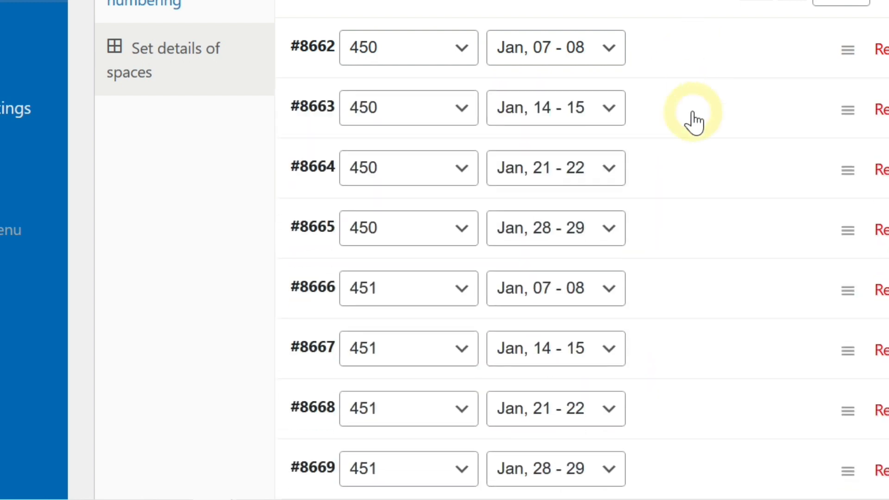
{"action": "left_click", "coordinate": [693, 118]}
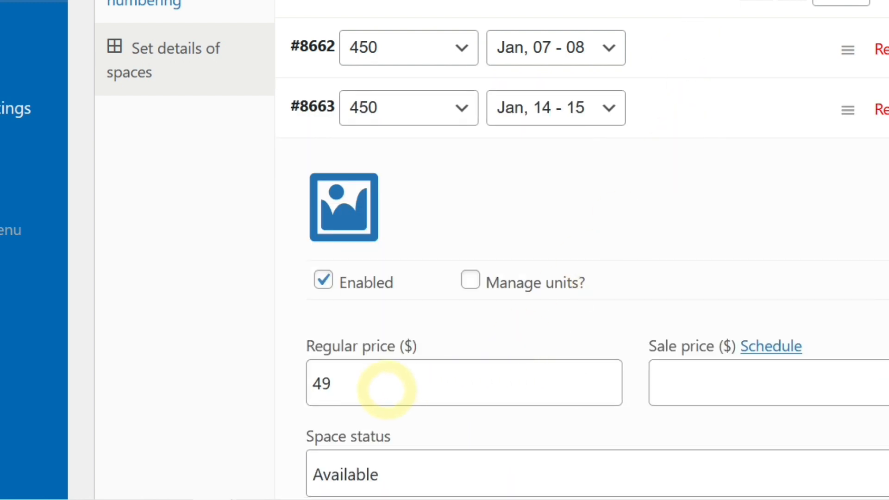
{"action": "left_click", "coordinate": [689, 124]}
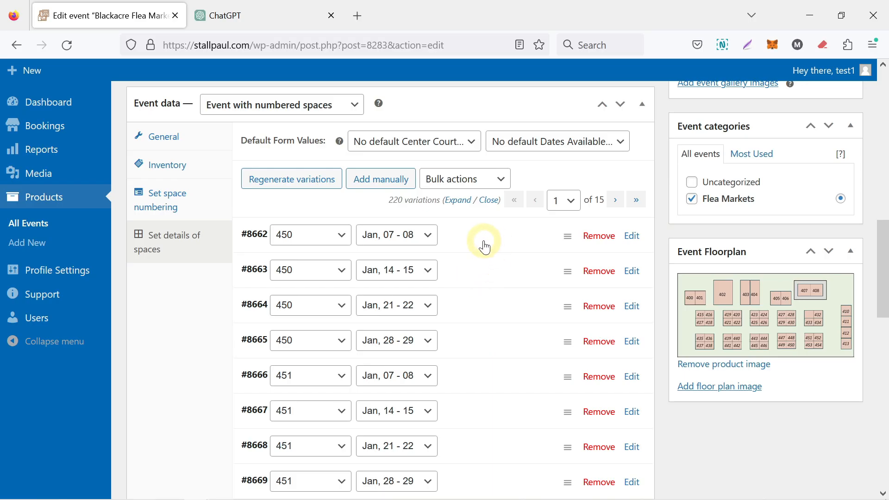
Enable unit management for all variations in bulk and check it in booth 450's Jan, 07 - 08 variation
{"action": "left_click", "coordinate": [466, 184]}
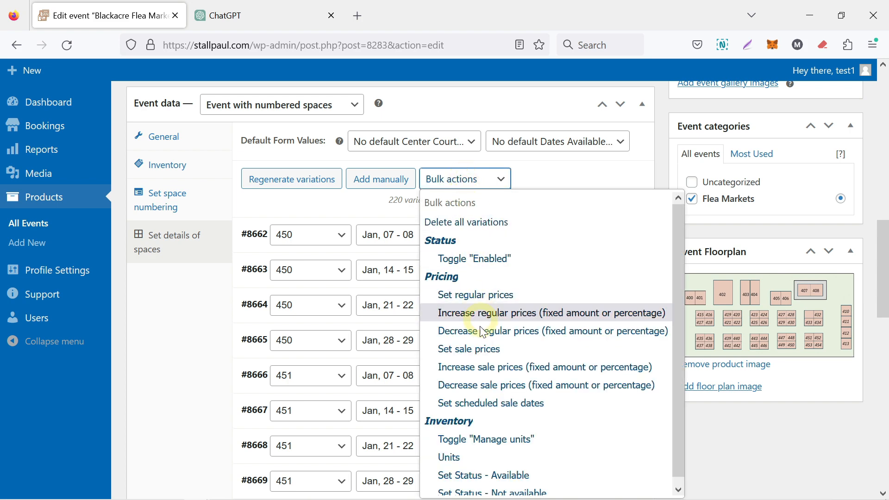
{"action": "left_click", "coordinate": [491, 440]}
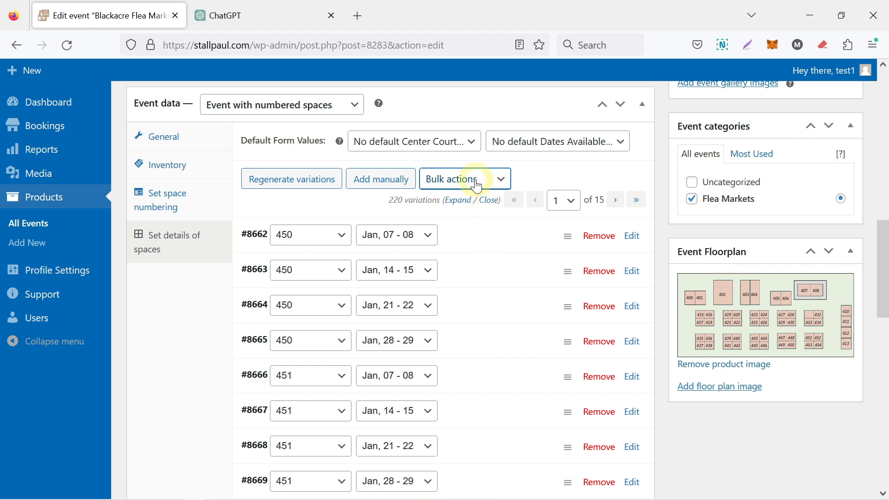
{"action": "left_click", "coordinate": [476, 186]}
{"action": "left_click", "coordinate": [479, 182]}
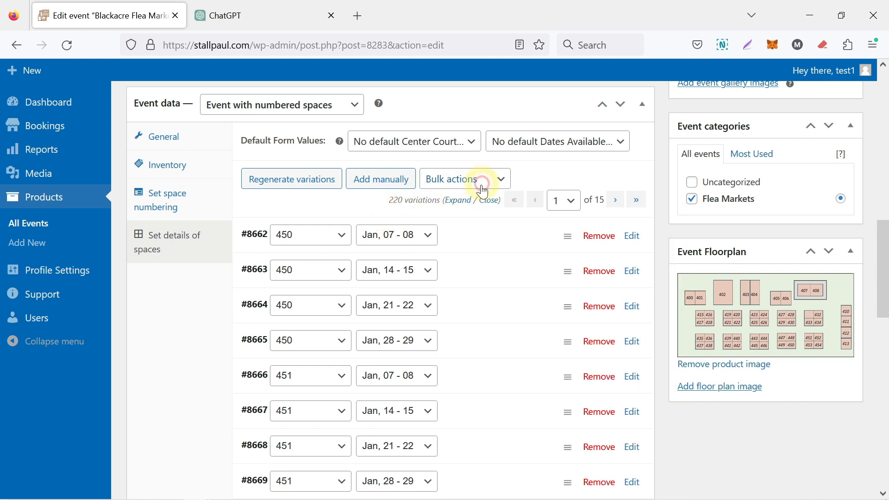
{"action": "left_click", "coordinate": [486, 233]}
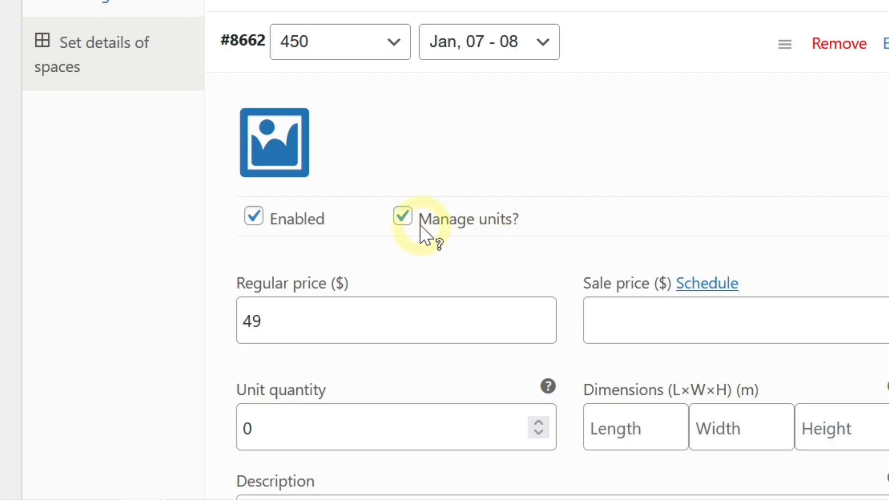
{"action": "mouse_move", "coordinate": [407, 234]}
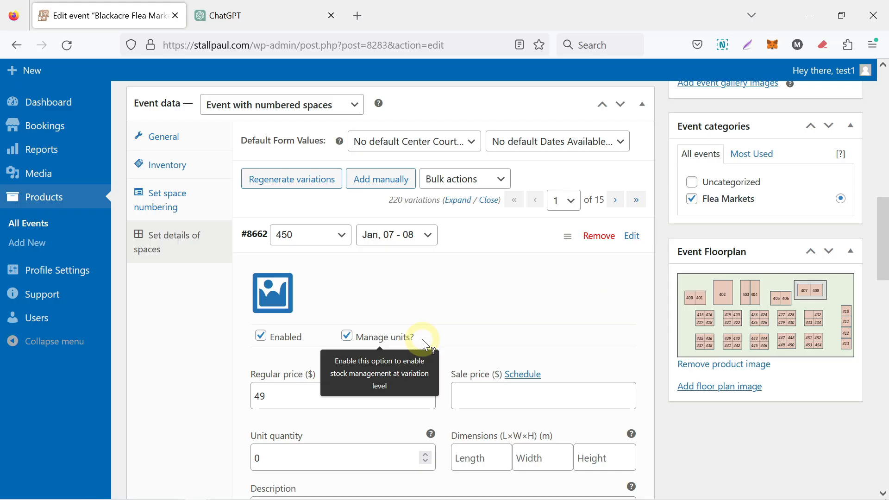
Set the unit quantity of all variations to 1 in bulk and check it in booth 450's first variation
{"action": "left_click", "coordinate": [472, 186]}
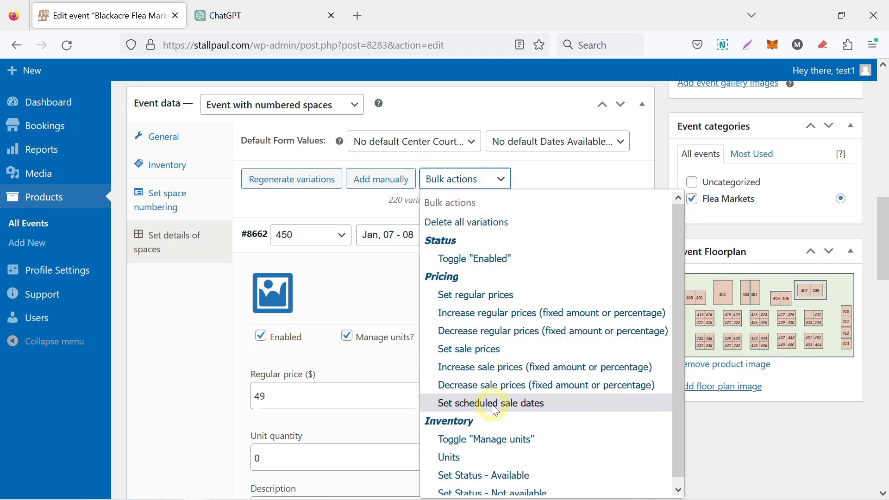
{"action": "left_click", "coordinate": [473, 452]}
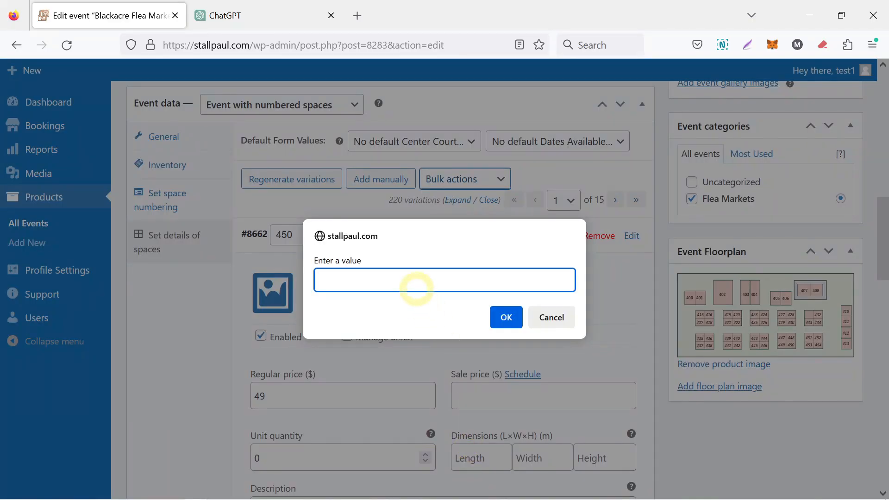
{"action": "left_click", "coordinate": [508, 319]}
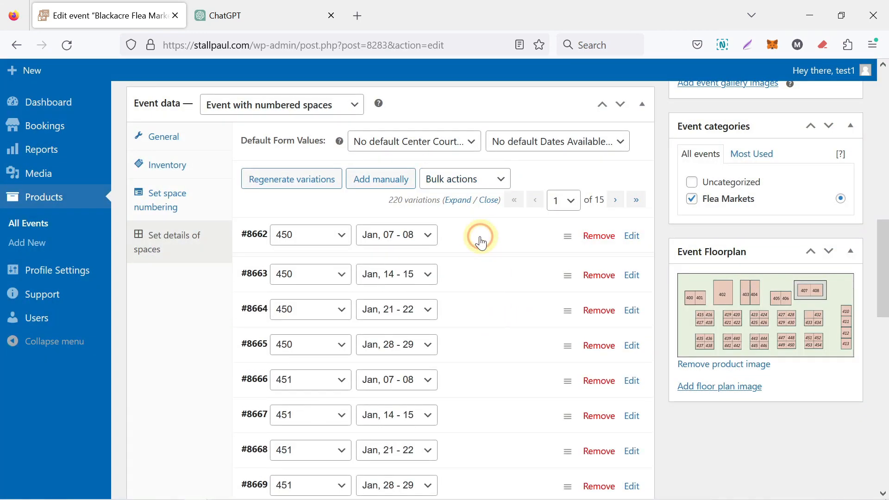
{"action": "left_click", "coordinate": [478, 237]}
{"action": "scroll", "coordinate": [482, 240], "scroll_direction": "down", "scroll_amount": 1}
{"action": "scroll", "coordinate": [482, 241], "scroll_direction": "down", "scroll_amount": 3}
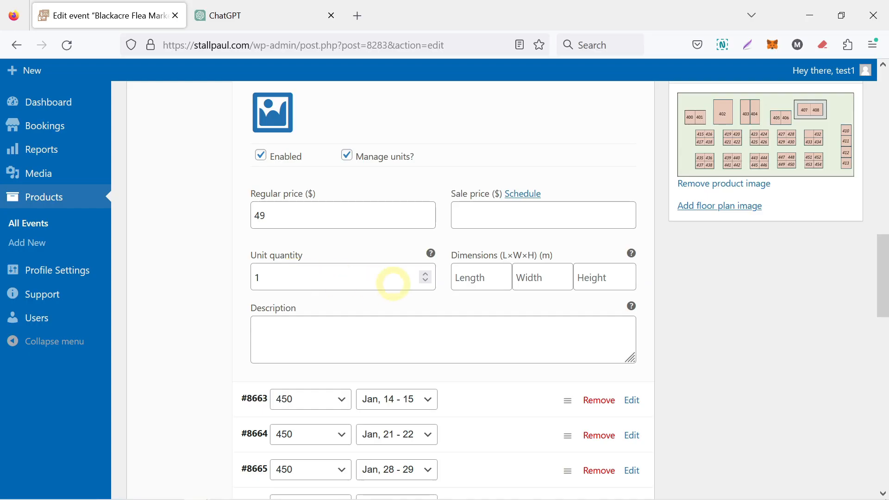
Assign the vegetable stall photo from the media library as the image of booth 450's Jan, 07 - 08 variation
{"action": "scroll", "coordinate": [591, 158], "scroll_direction": "up", "scroll_amount": 3}
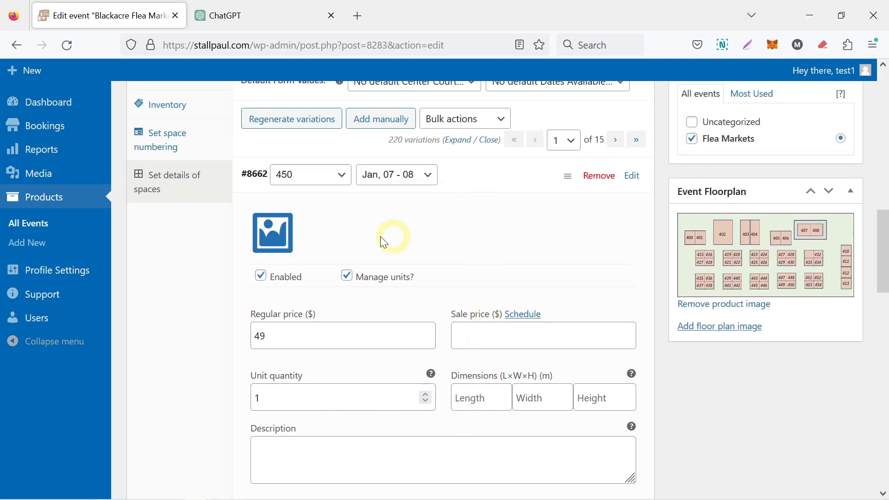
{"action": "left_click", "coordinate": [273, 233]}
{"action": "left_click", "coordinate": [150, 239]}
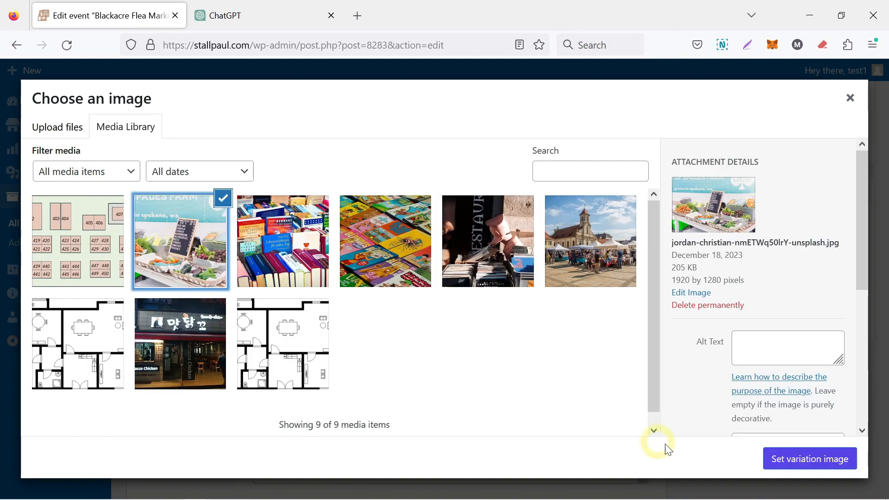
{"action": "left_click", "coordinate": [776, 456]}
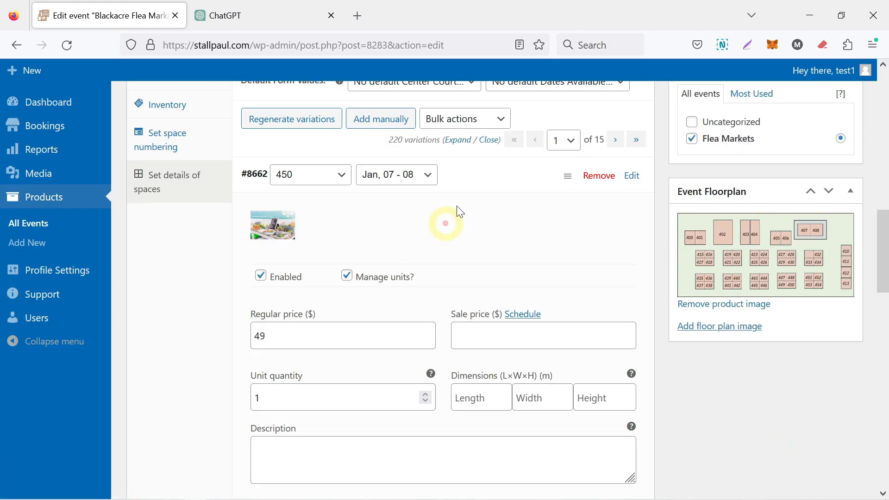
{"action": "left_click", "coordinate": [464, 185]}
Paste the previously copied Google Maps link as the Google Maps URL of the event location
{"action": "scroll", "coordinate": [479, 216], "scroll_direction": "down", "scroll_amount": 1}
{"action": "scroll", "coordinate": [479, 216], "scroll_direction": "down", "scroll_amount": 12}
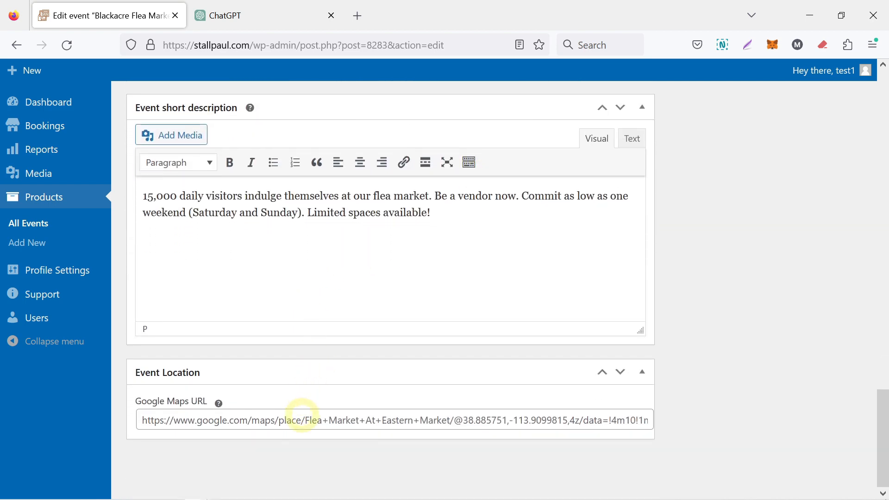
{"action": "left_click", "coordinate": [301, 417]}
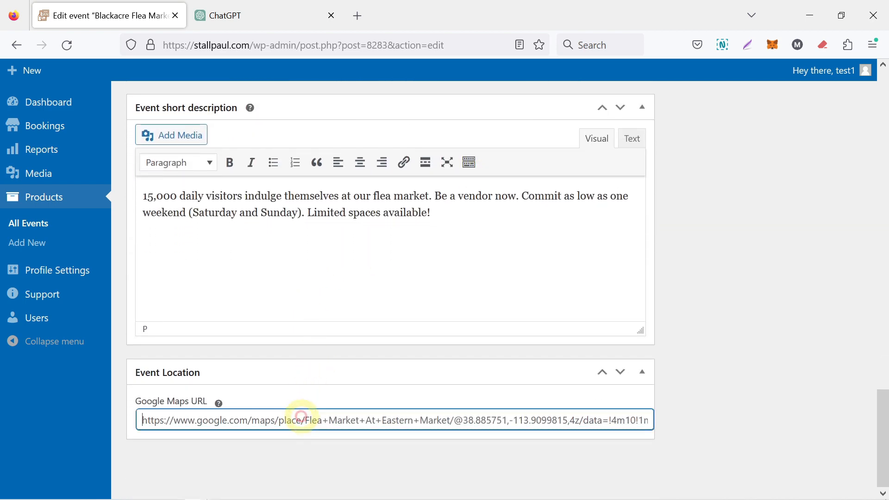
{"action": "key", "text": "super+v"}
{"action": "left_click", "coordinate": [234, 209]}
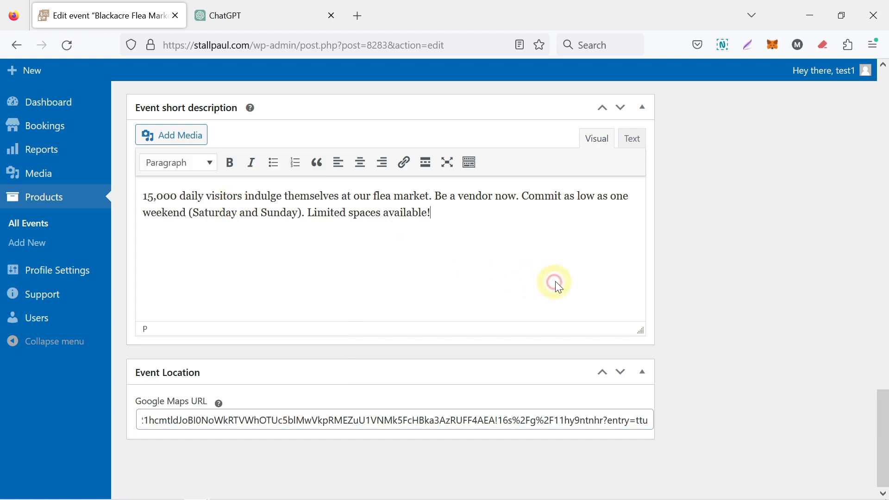
Publish the Blackacre Flea Market event
{"action": "scroll", "coordinate": [703, 304], "scroll_direction": "up", "scroll_amount": 10}
{"action": "scroll", "coordinate": [702, 304], "scroll_direction": "up", "scroll_amount": 15}
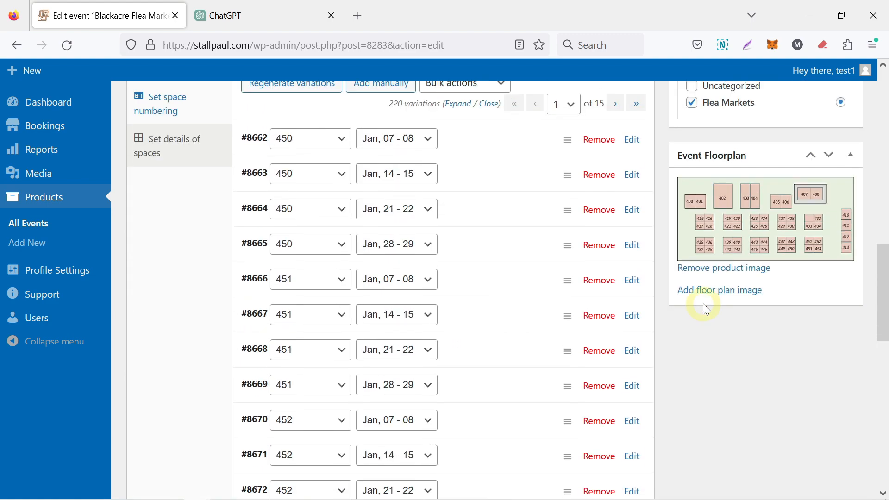
{"action": "scroll", "coordinate": [777, 337], "scroll_direction": "up", "scroll_amount": 2}
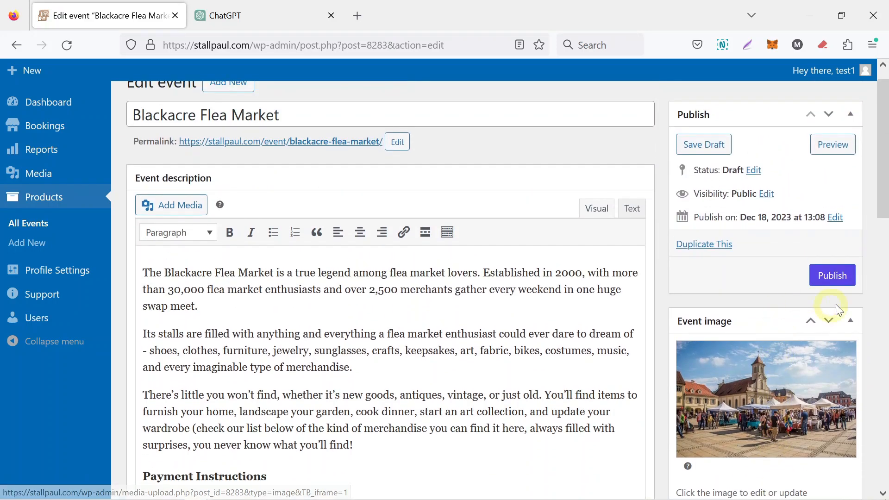
{"action": "left_click", "coordinate": [831, 277]}
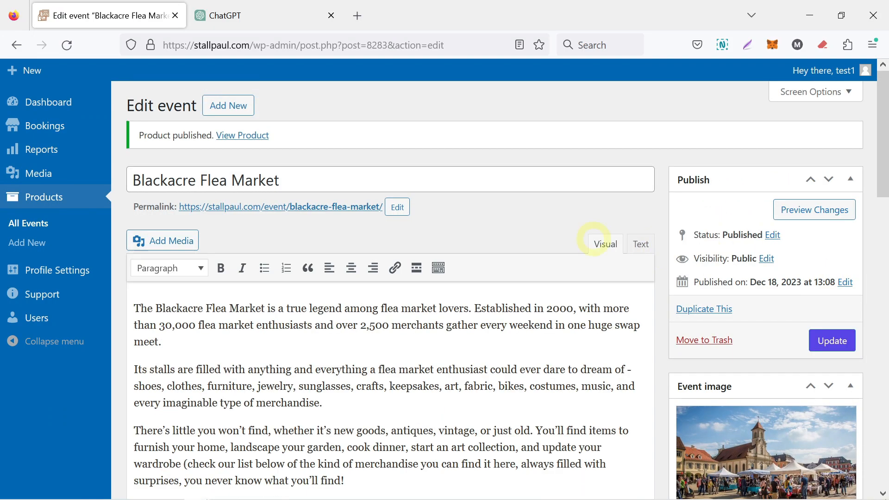
View the published event page in a new tab and choose Center Court space 400 for Jan, 07 - 08
{"action": "middle_click", "coordinate": [252, 136]}
{"action": "left_click", "coordinate": [289, 24]}
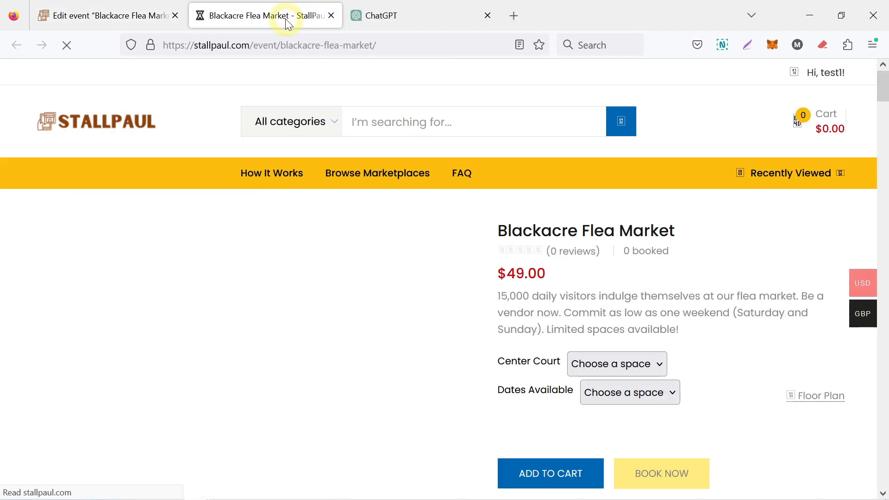
{"action": "scroll", "coordinate": [718, 238], "scroll_direction": "down", "scroll_amount": 2}
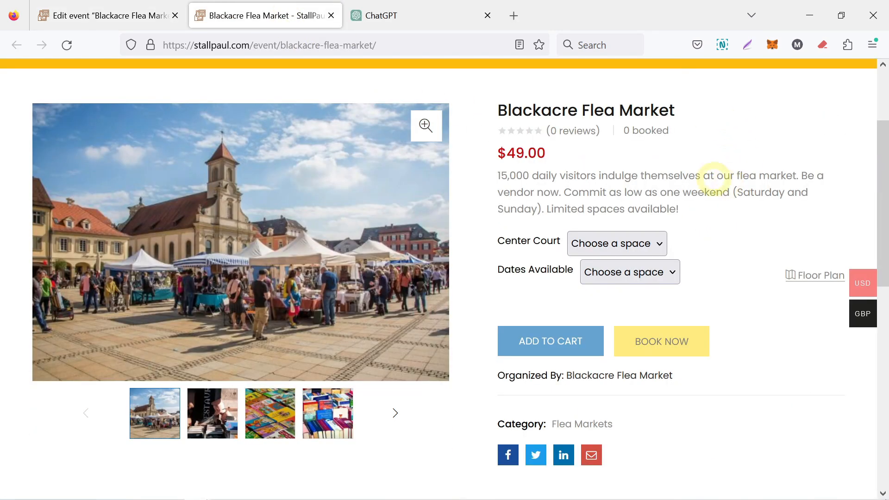
{"action": "left_click", "coordinate": [656, 245]}
{"action": "left_click", "coordinate": [646, 291]}
{"action": "left_click", "coordinate": [666, 273]}
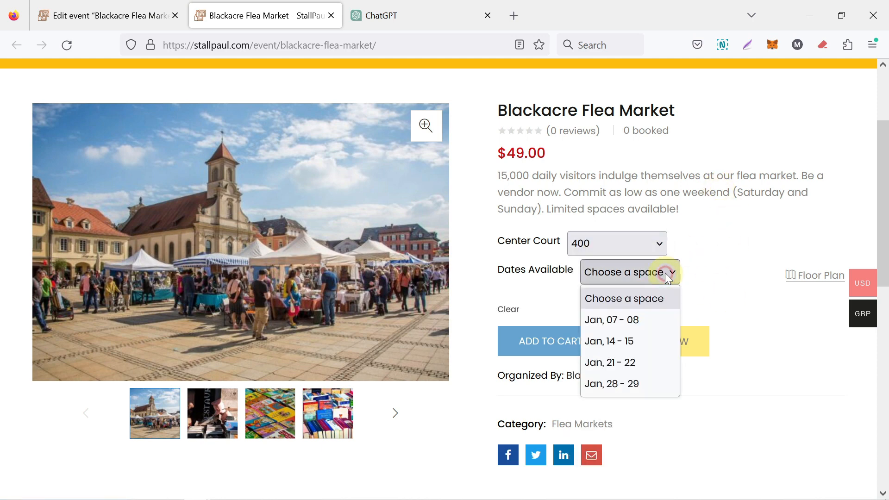
{"action": "left_click", "coordinate": [659, 318]}
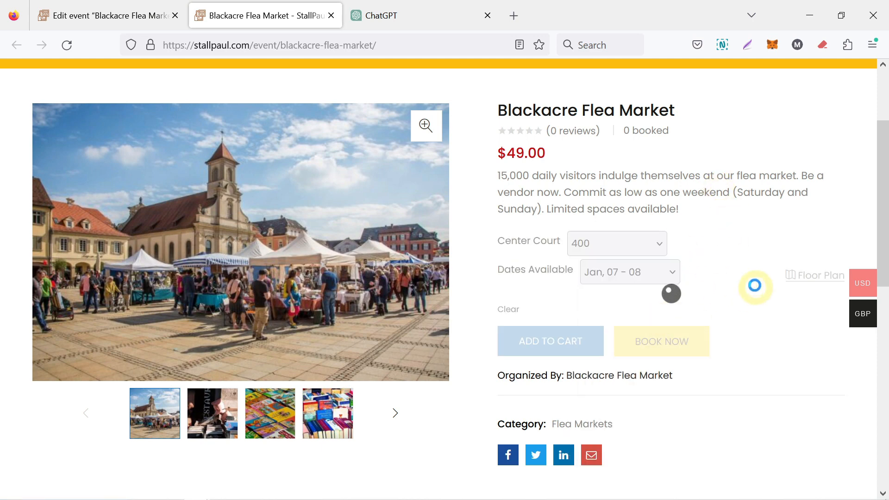
View the event's floor plan, close it, and browse the gallery to the vegetable stall photo
{"action": "left_click", "coordinate": [818, 279]}
{"action": "left_click", "coordinate": [867, 86]}
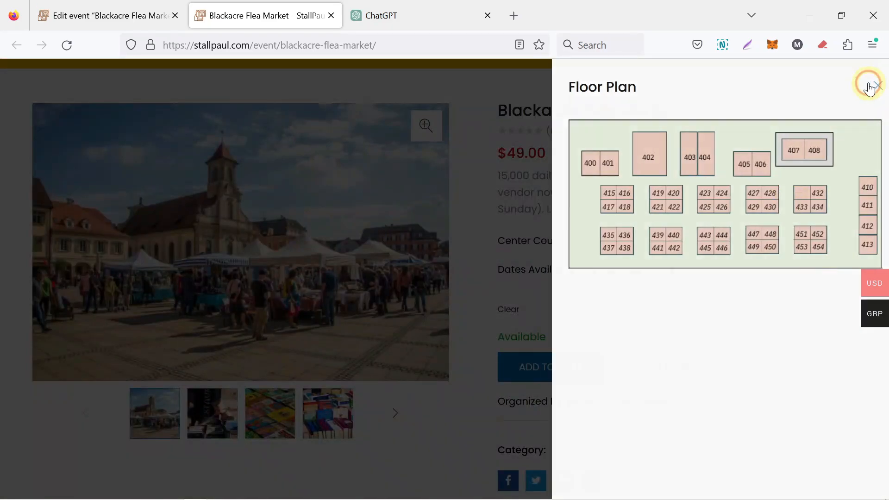
{"action": "left_click", "coordinate": [395, 413]}
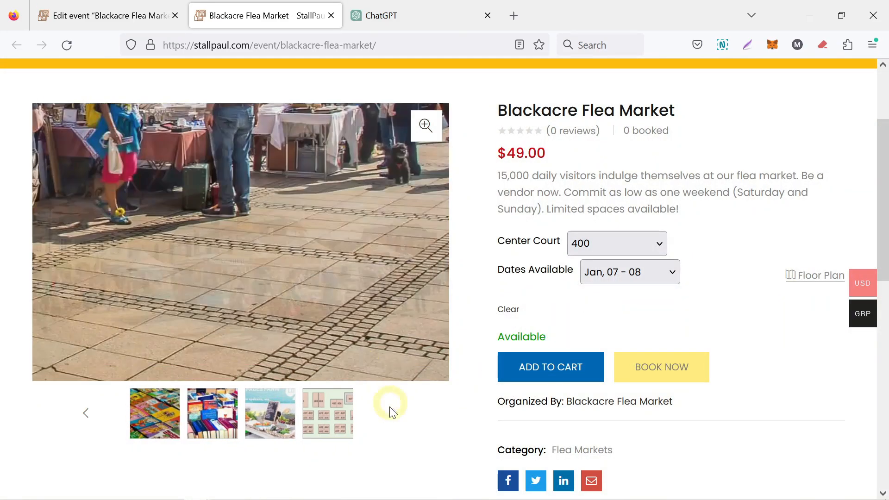
{"action": "left_click", "coordinate": [287, 417]}
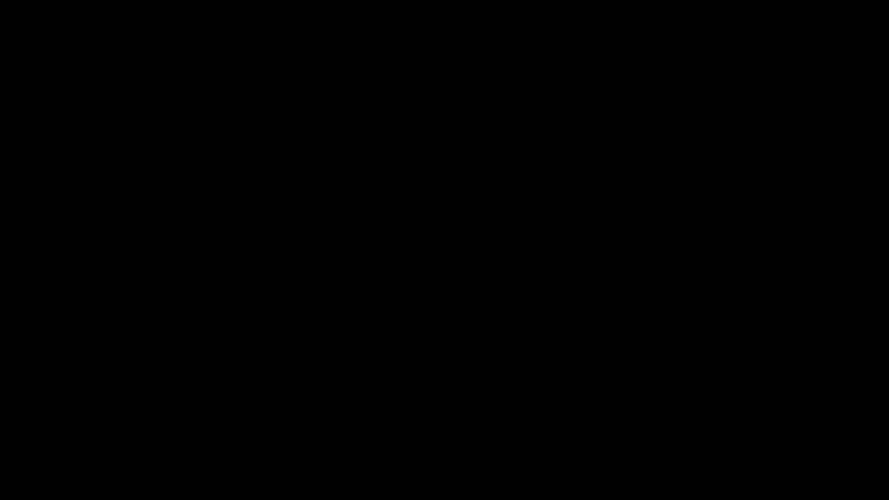